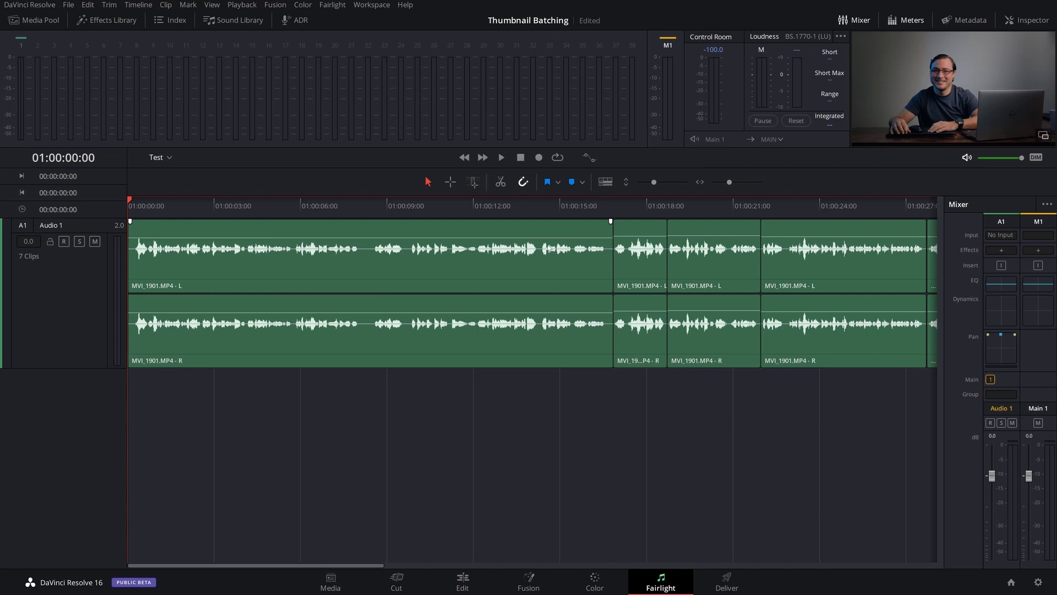
# Apply the EQ - Ray (Room) preset from the Presets Library to the Audio 1 track
pyautogui.click(337, 4)
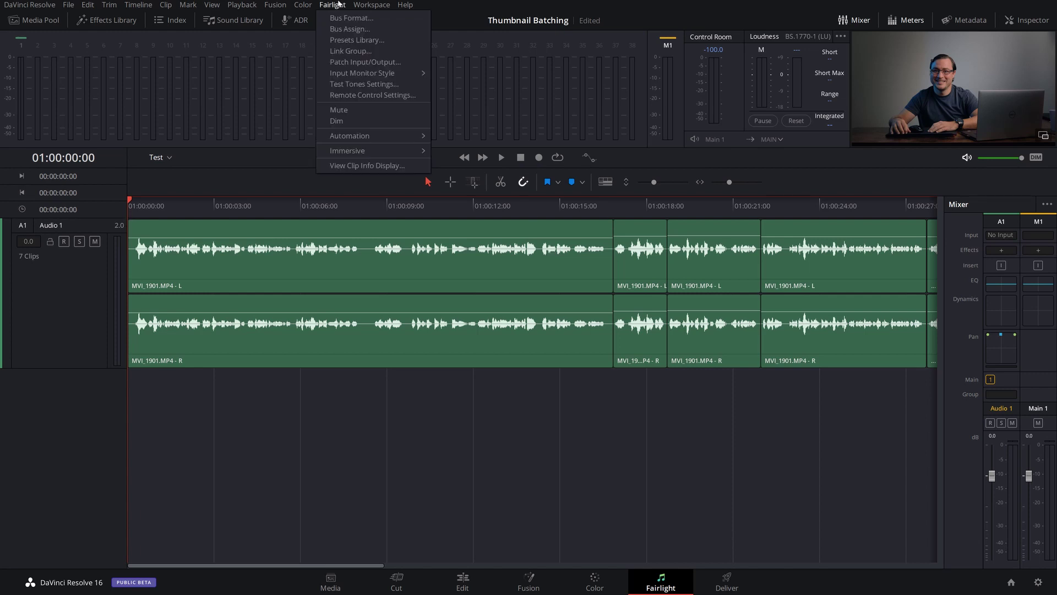
pyautogui.click(353, 39)
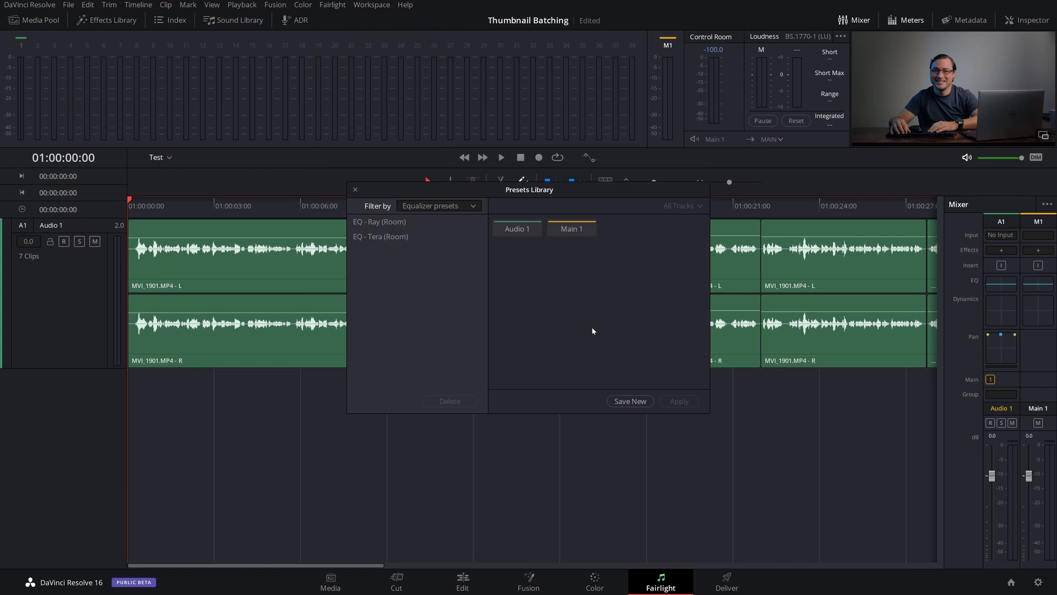
pyautogui.click(518, 230)
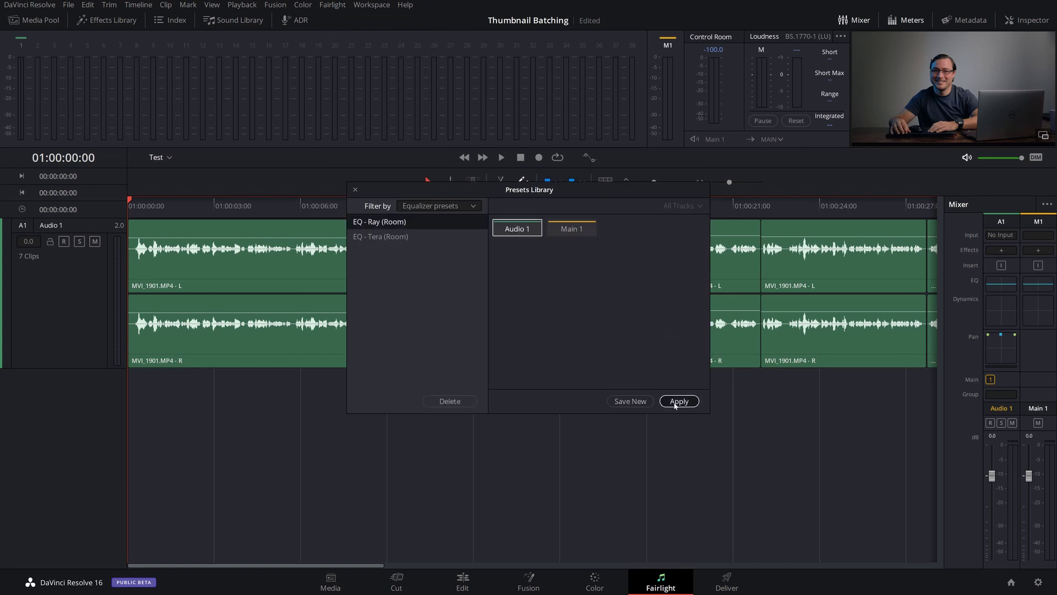
pyautogui.click(678, 402)
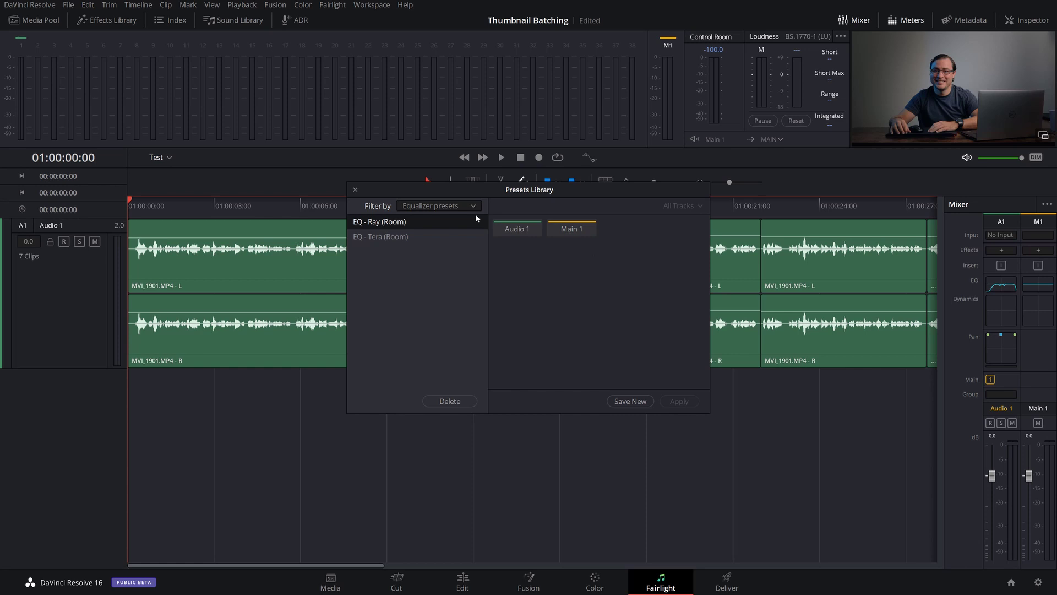
# Filter the library to Dynamics presets and apply Dynamics - Ray to Audio 1
pyautogui.click(475, 206)
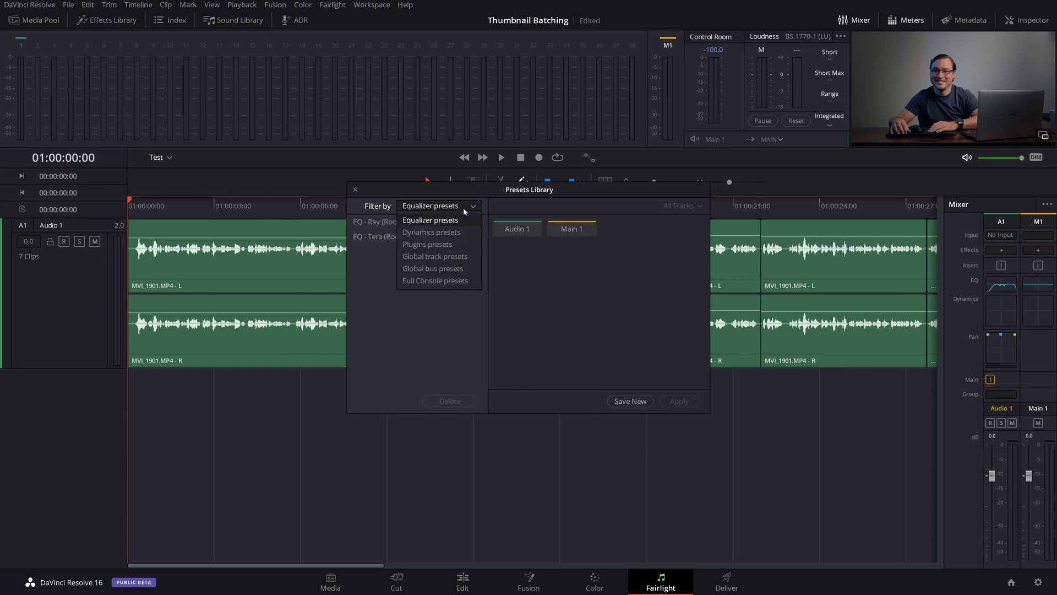
pyautogui.click(464, 232)
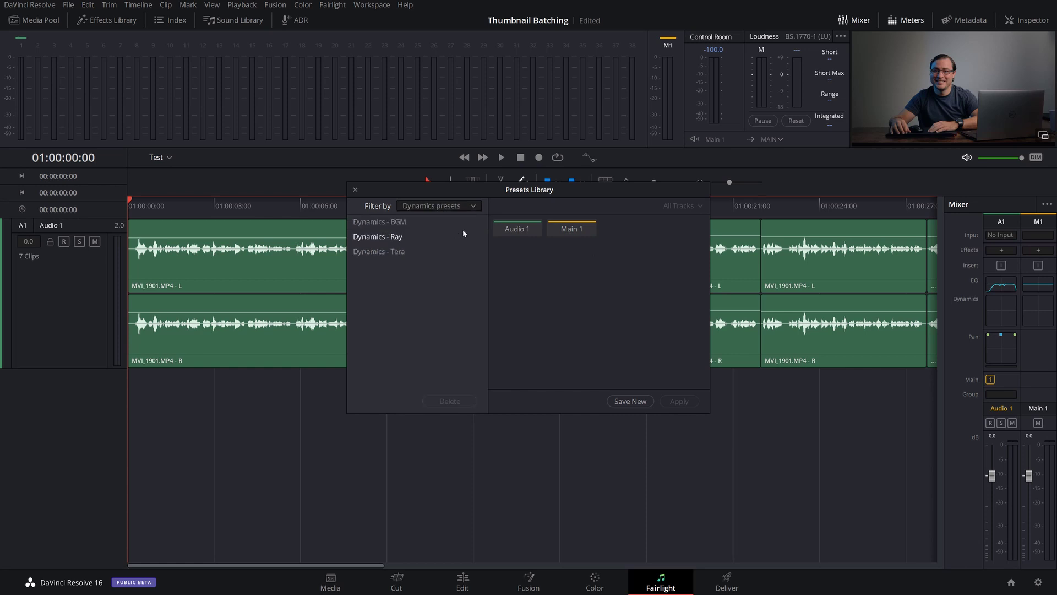
pyautogui.click(417, 236)
pyautogui.click(684, 400)
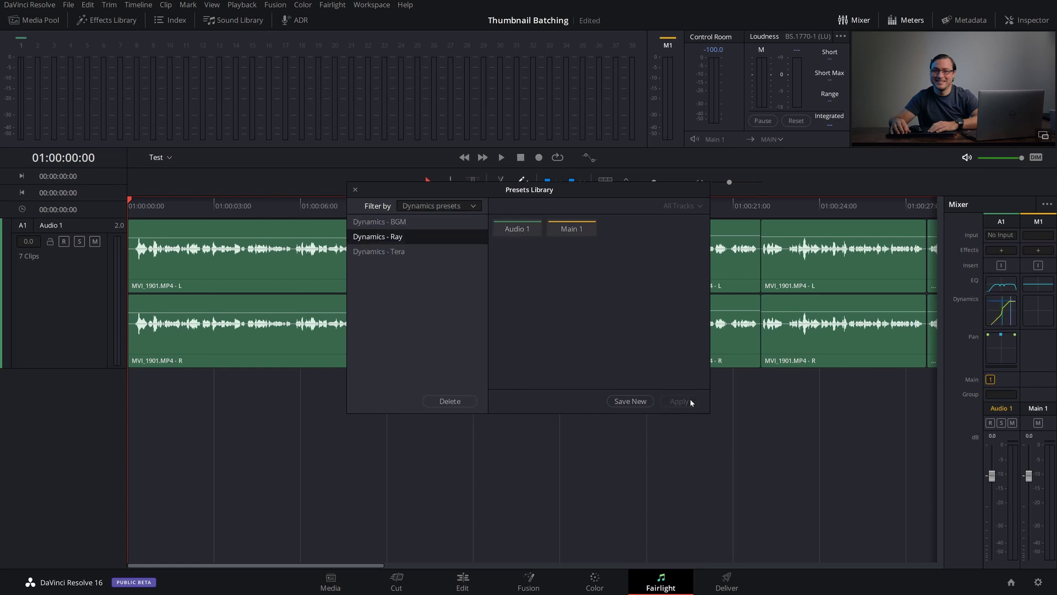
# Switch off Audio 1's gate in its dynamics settings, then filter the library to Plugins presets
pyautogui.doubleClick(1007, 319)
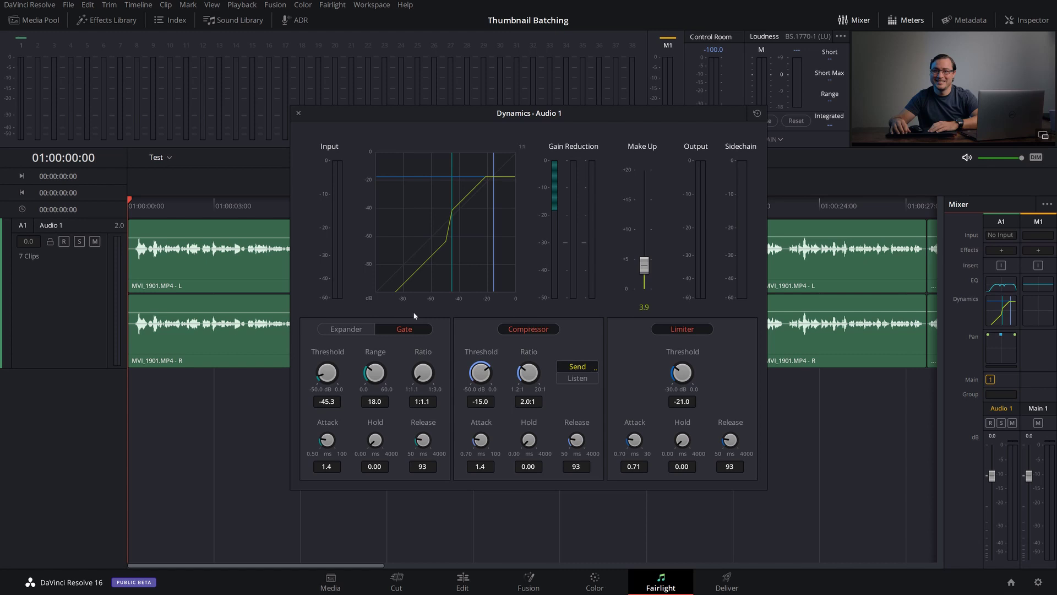
pyautogui.click(428, 325)
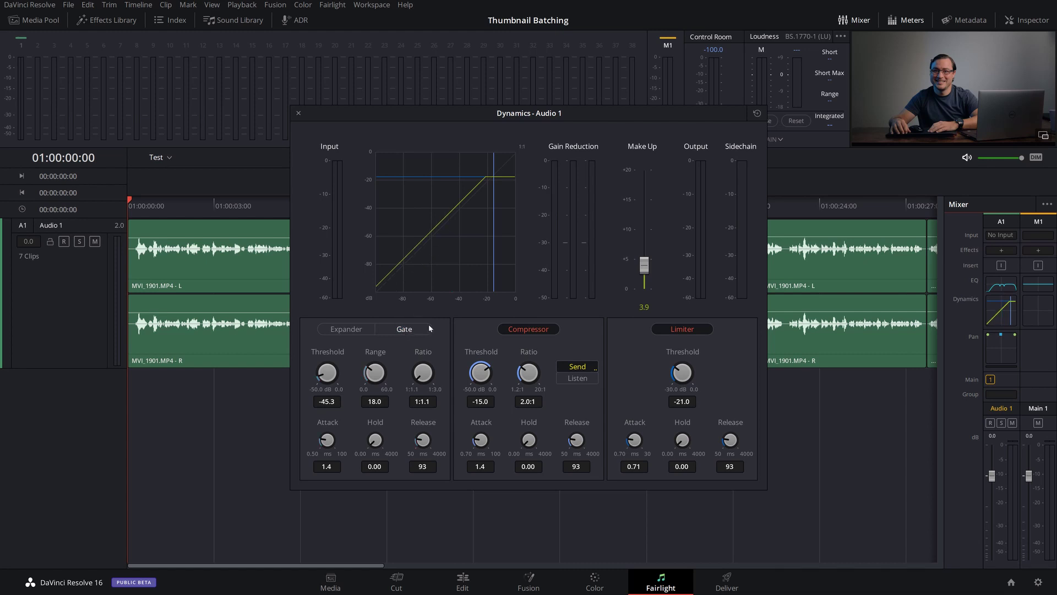
pyautogui.click(581, 368)
pyautogui.click(570, 363)
pyautogui.click(296, 113)
pyautogui.click(436, 240)
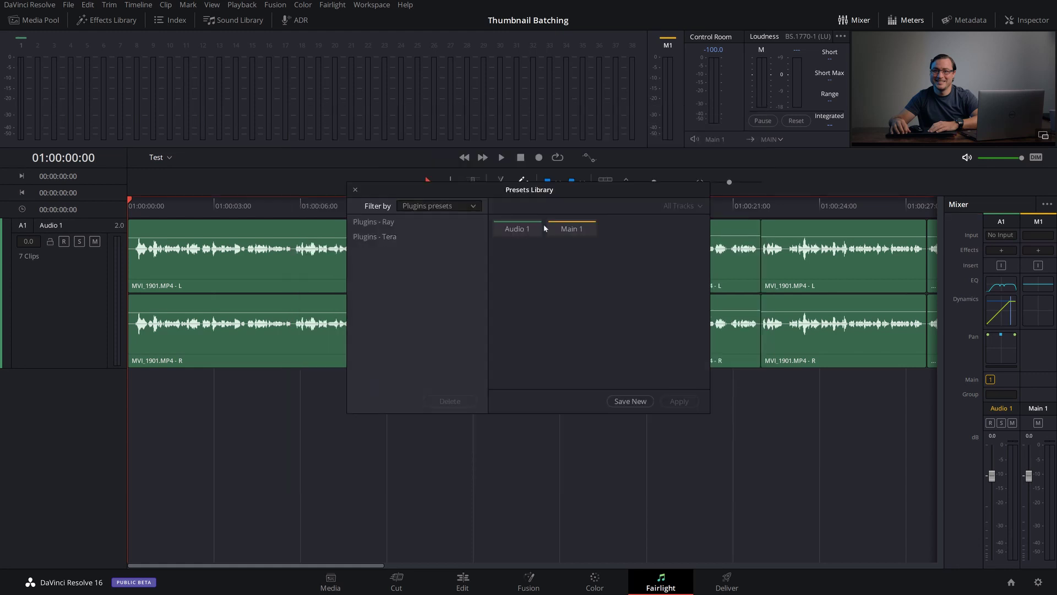
# Apply Plugins - Ray to Audio 1, adding Multiband and Noise Reduction effects
pyautogui.click(530, 228)
pyautogui.click(430, 222)
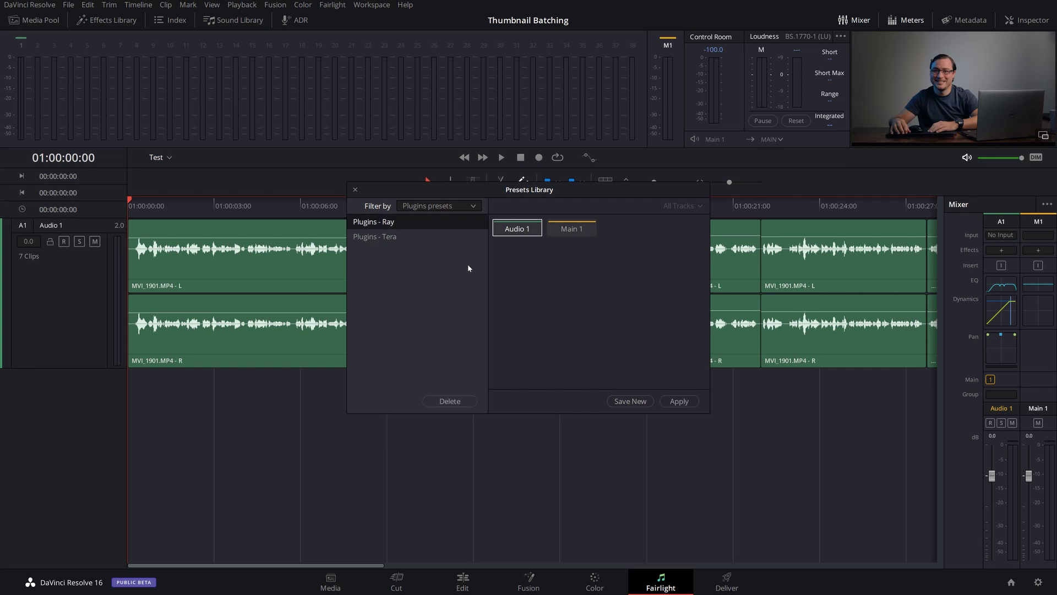
pyautogui.click(672, 400)
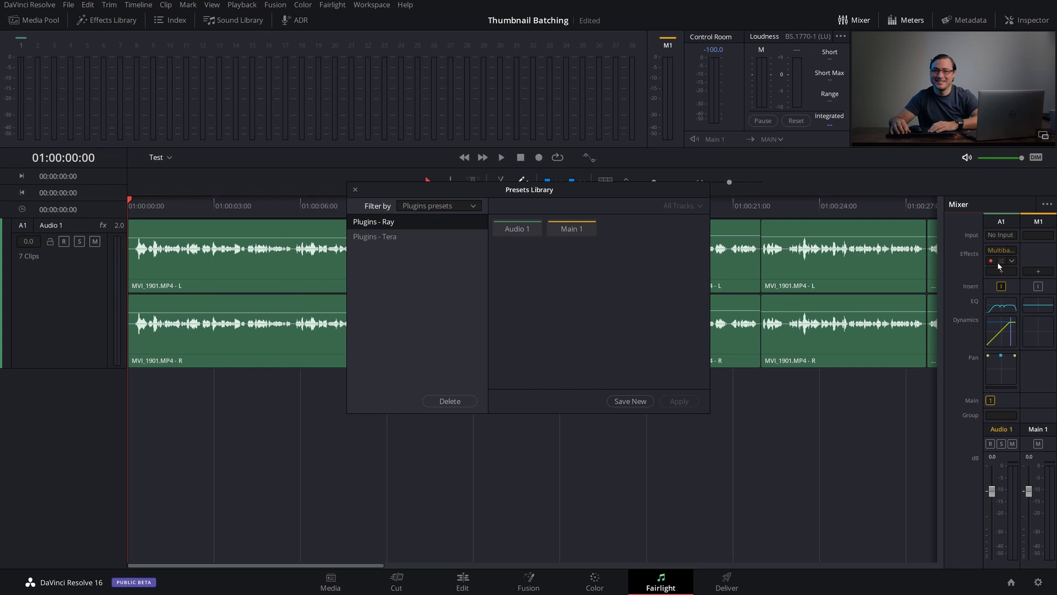
pyautogui.click(1000, 263)
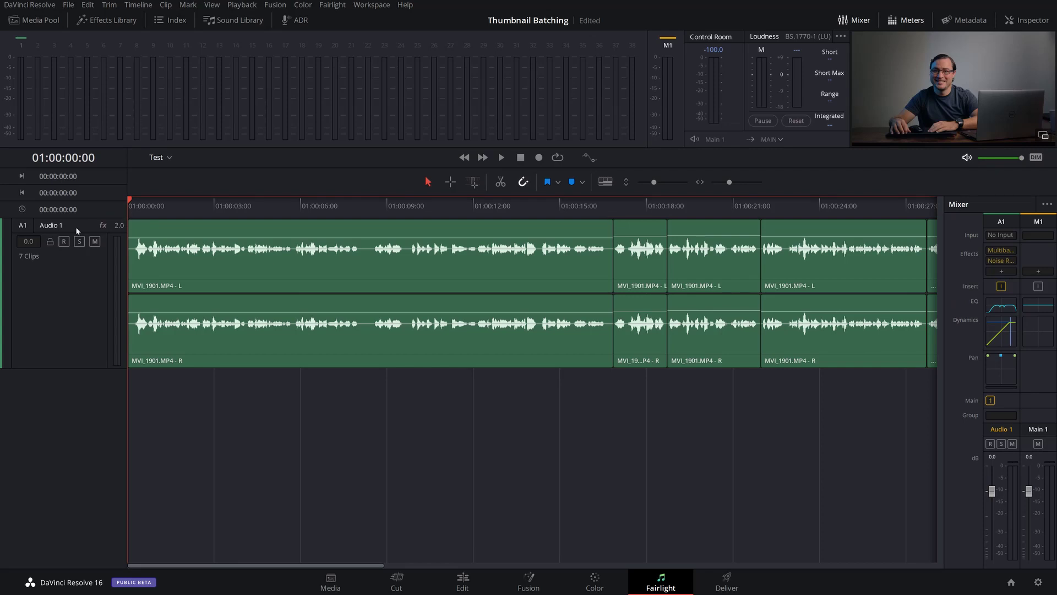
# Change Audio 1's track type to Mono and reopen its track options menu
pyautogui.rightClick(67, 313)
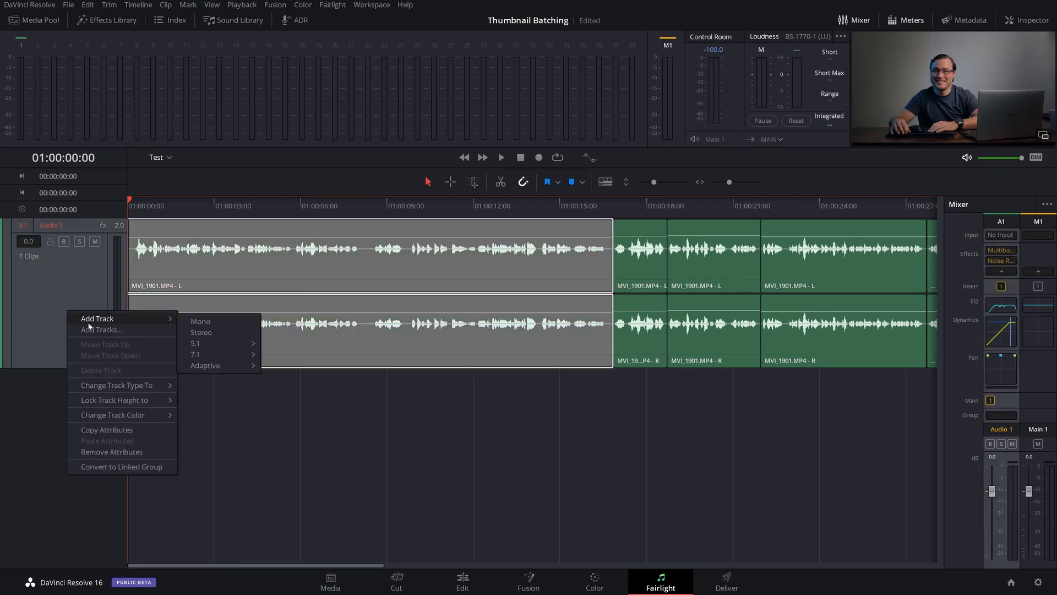
pyautogui.moveTo(113, 415)
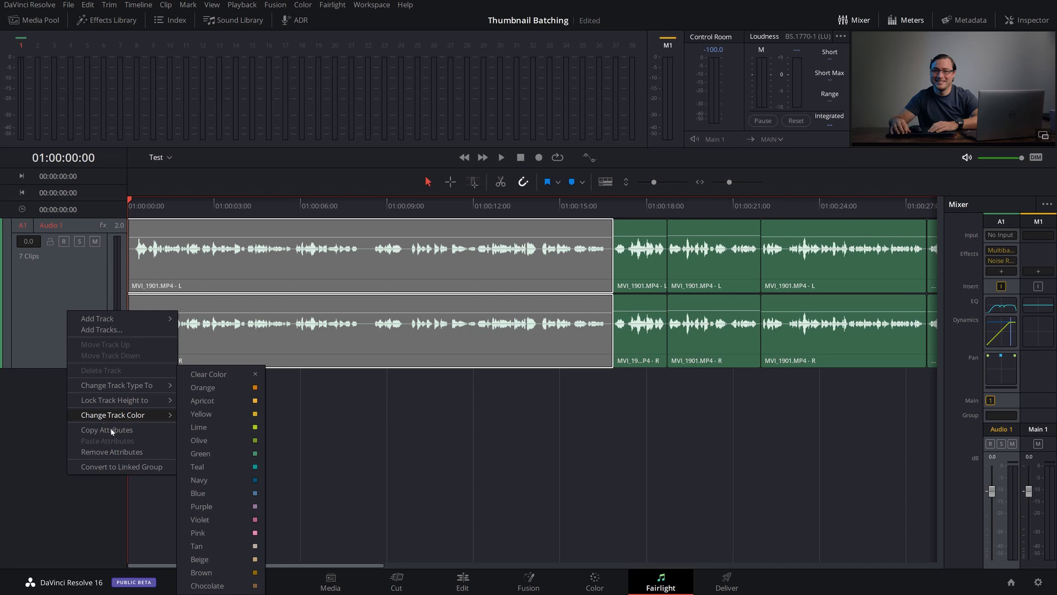
pyautogui.click(193, 386)
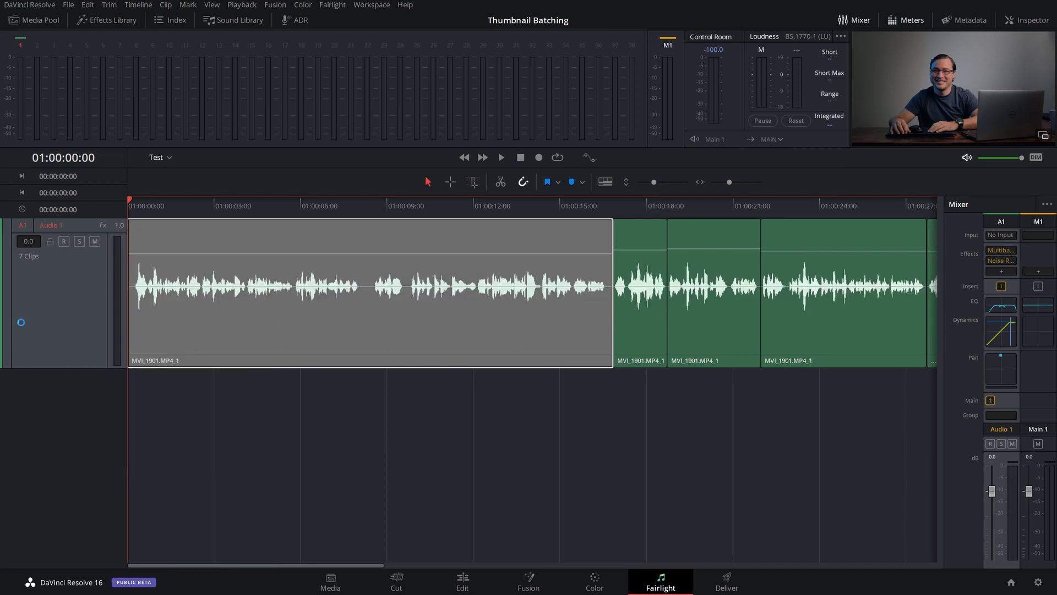
pyautogui.rightClick(47, 309)
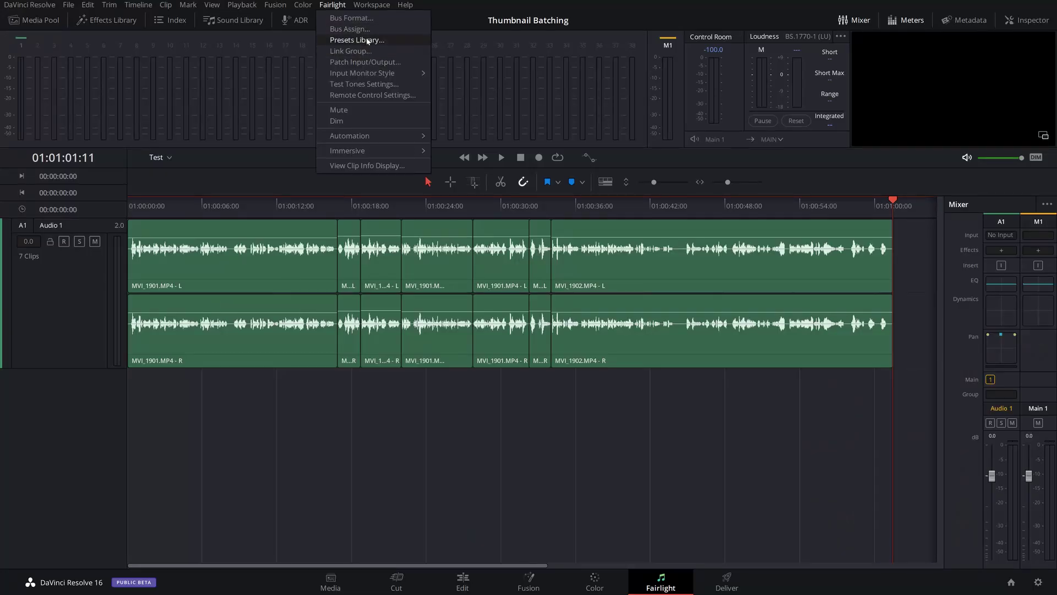
# Apply the Track - Ray global track preset to Audio 1, accepting the mono track change
pyautogui.click(368, 40)
pyautogui.click(430, 206)
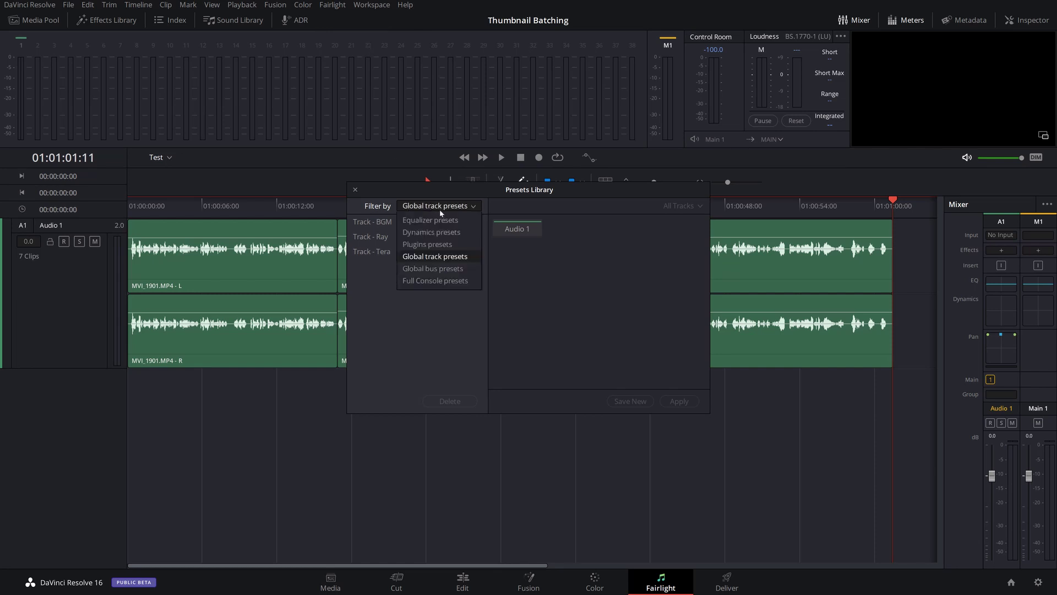
pyautogui.click(440, 212)
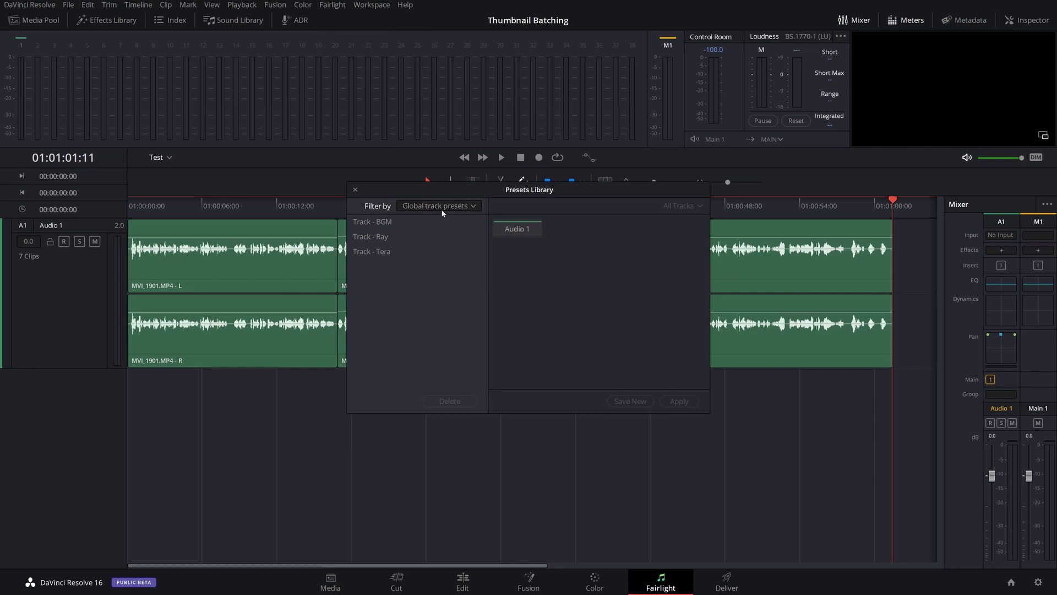
pyautogui.click(378, 243)
pyautogui.click(510, 226)
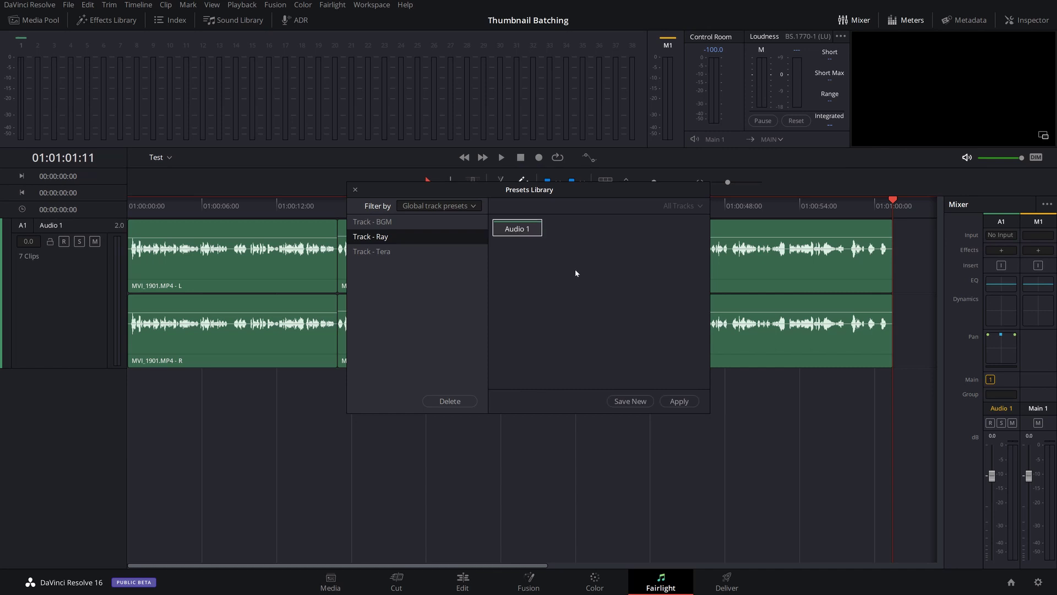
pyautogui.click(679, 401)
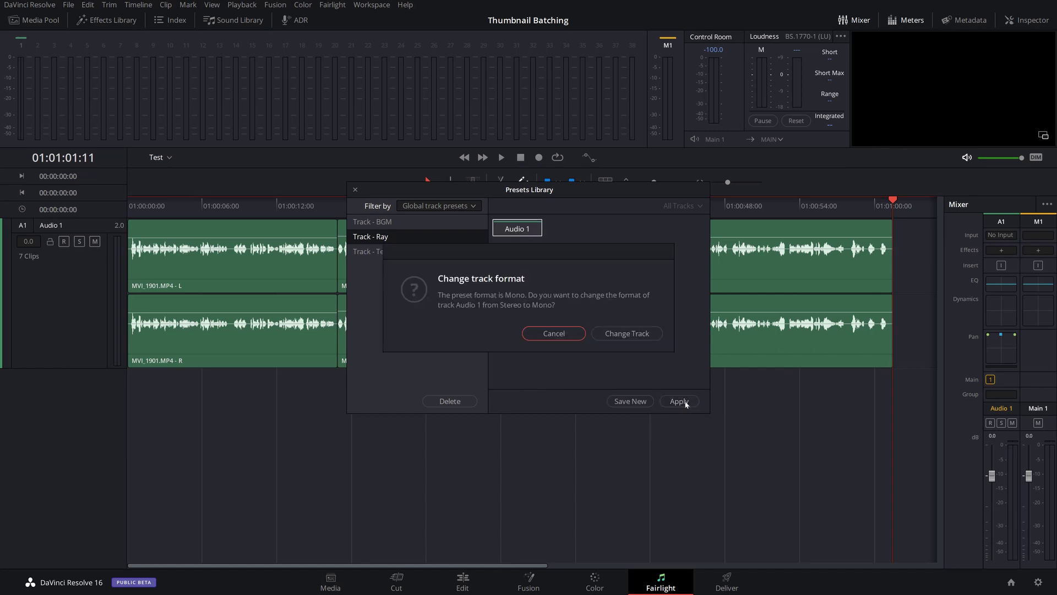
pyautogui.click(642, 333)
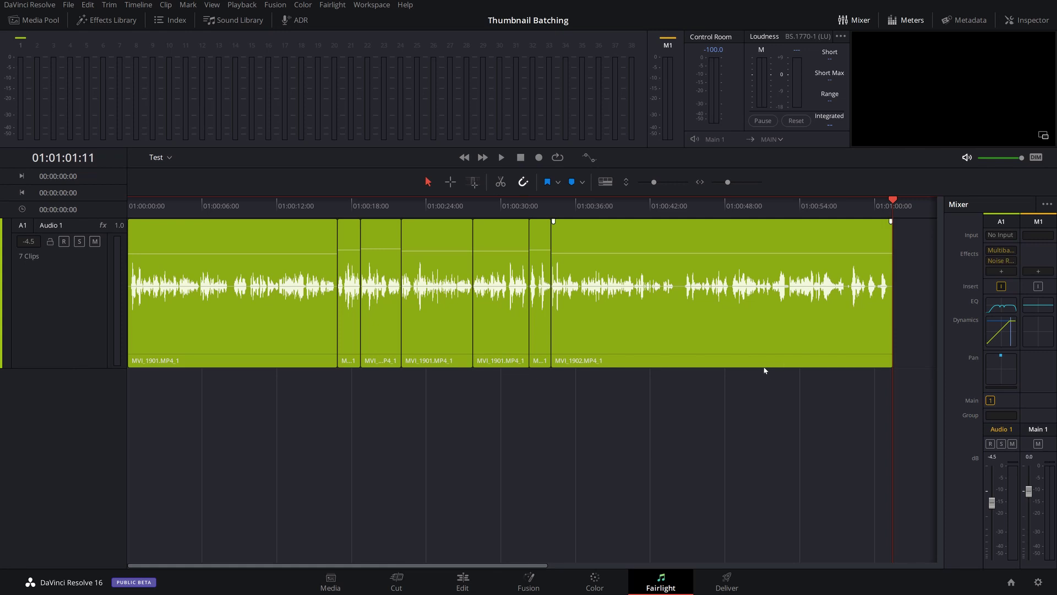
pyautogui.rightClick(85, 444)
pyautogui.moveTo(124, 282)
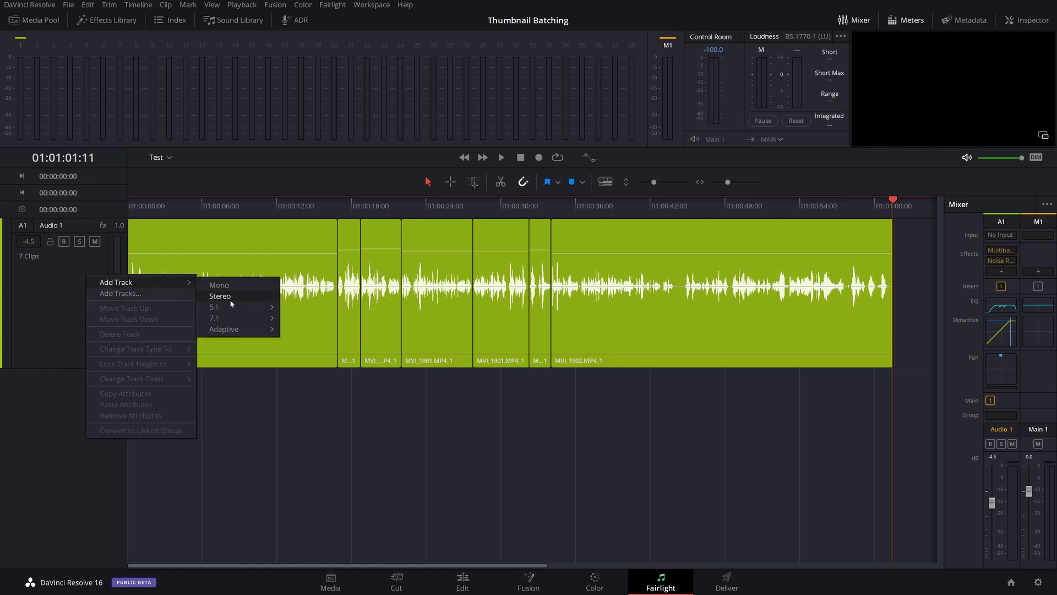
# Add a stereo Audio 2 track and drag MVI_1902 from Audio 1's end to its start
pyautogui.click(224, 297)
pyautogui.click(720, 262)
pyautogui.press('Home')
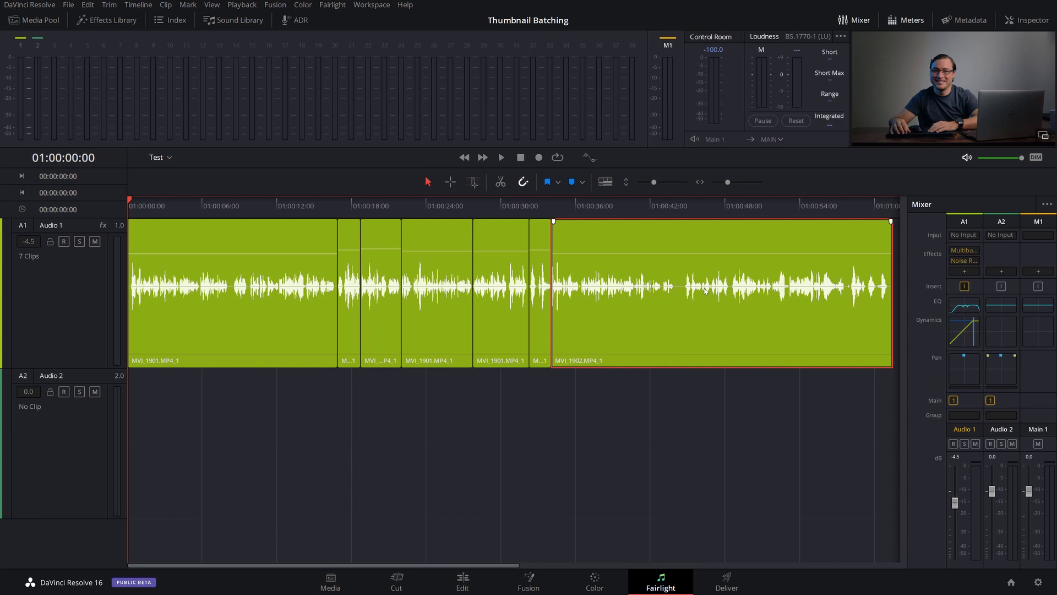
pyautogui.moveTo(704, 291); pyautogui.dragTo(279, 417)
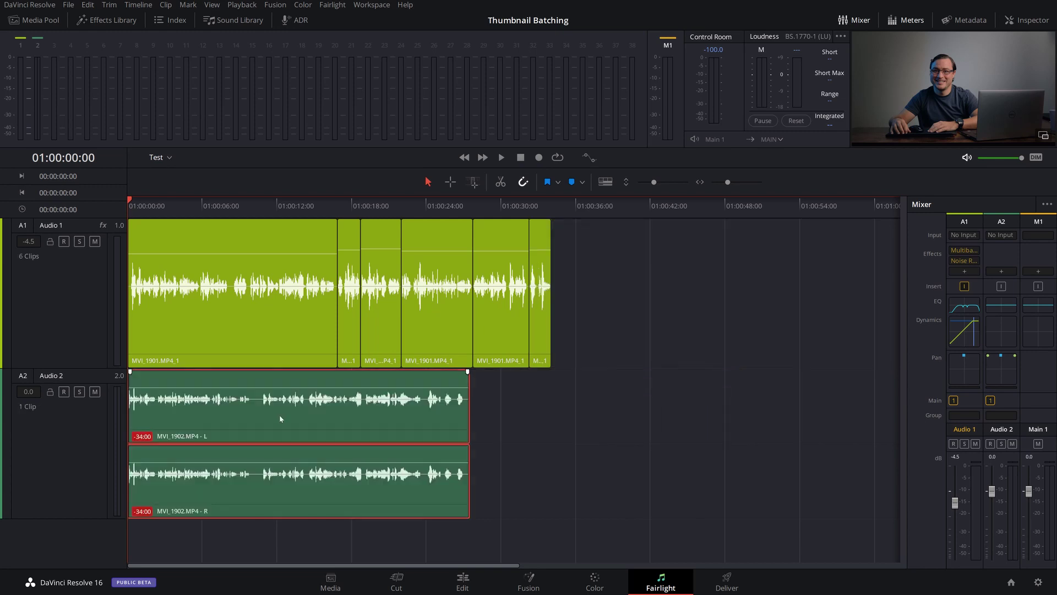
pyautogui.click(541, 462)
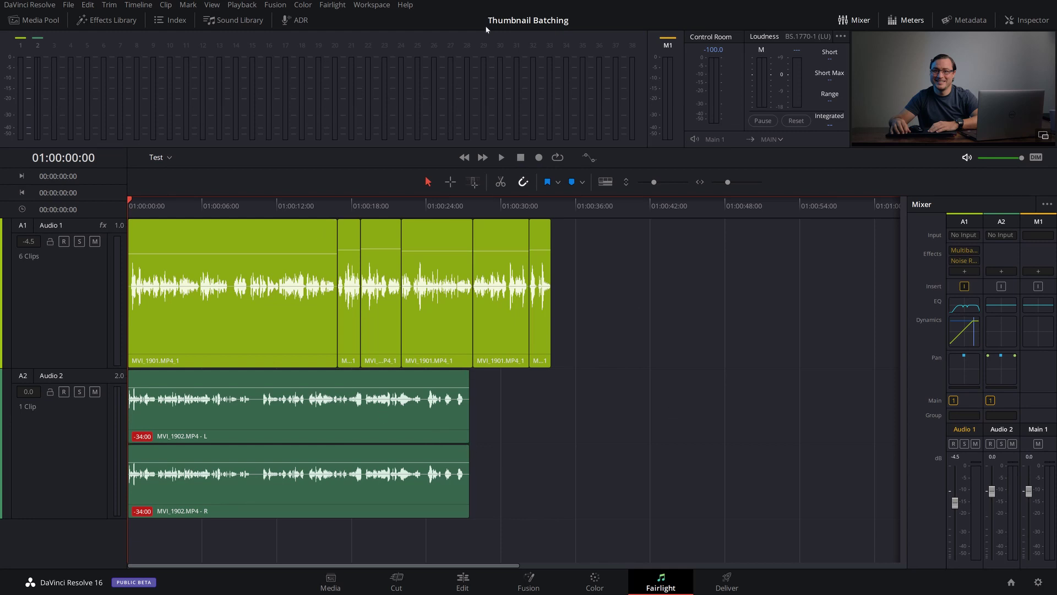
# Apply the Track - BGM preset to Audio 2 and open its mixer Dynamics settings
pyautogui.click(332, 4)
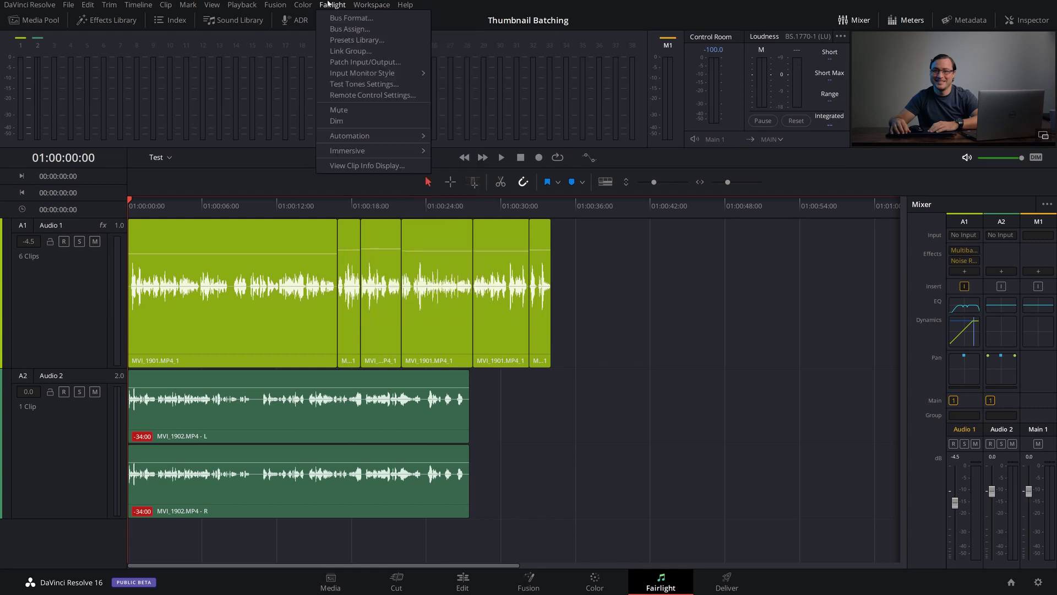
pyautogui.click(356, 39)
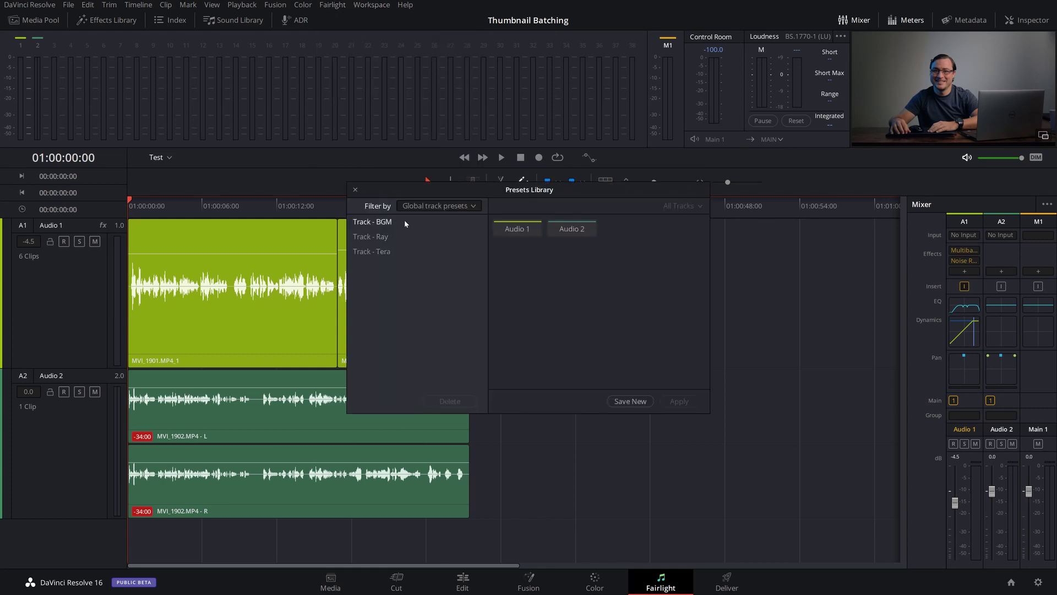
pyautogui.click(380, 225)
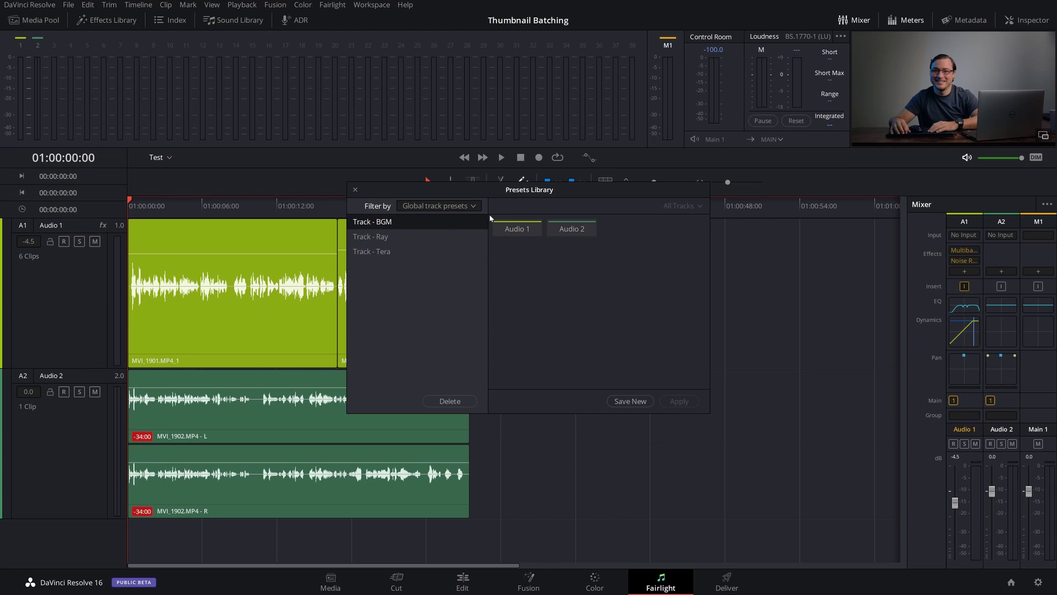
pyautogui.click(561, 230)
pyautogui.click(678, 402)
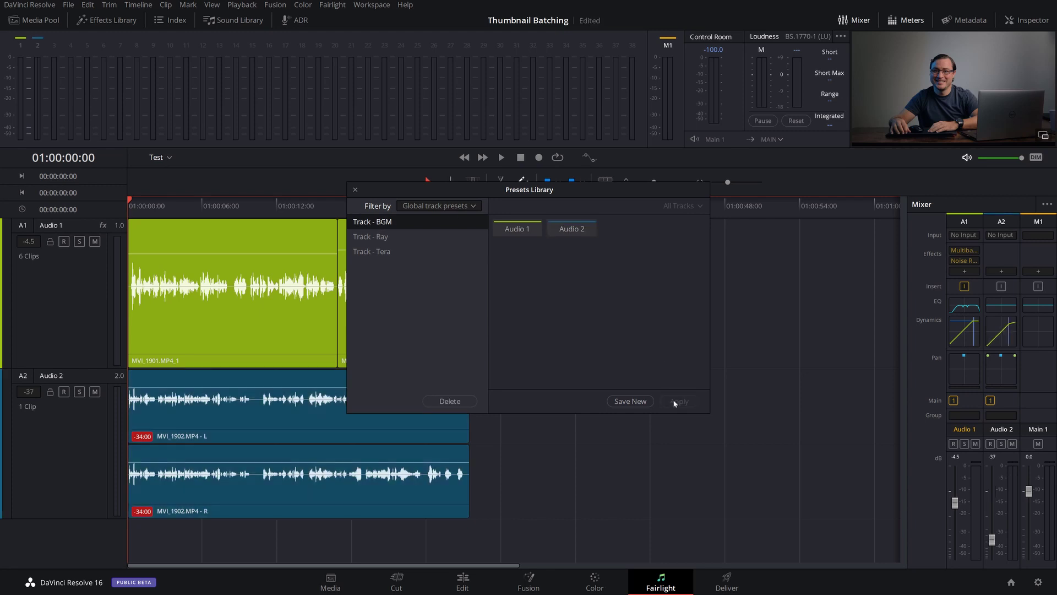
pyautogui.press('Escape')
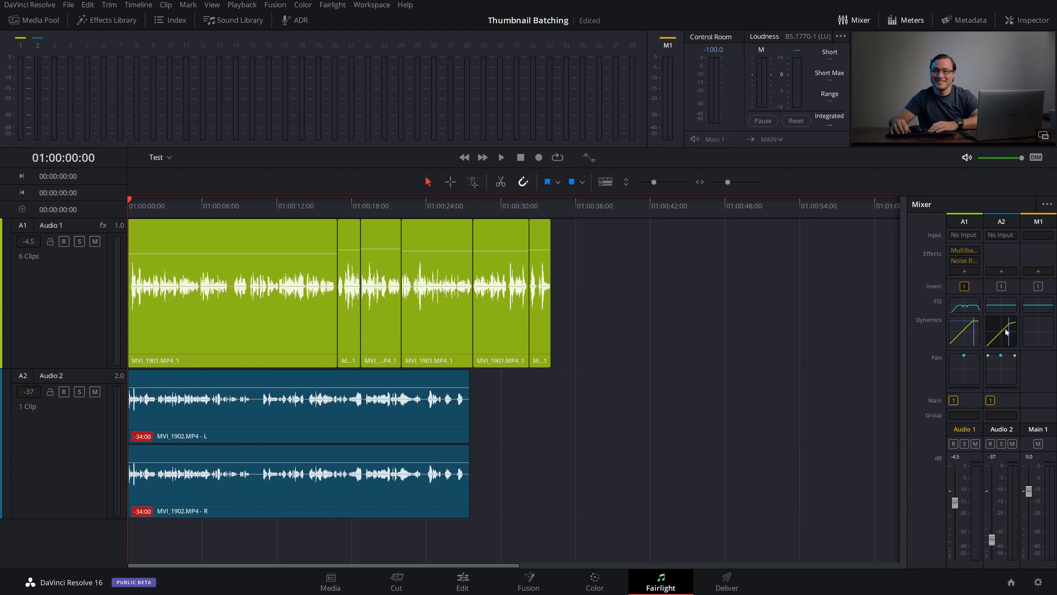
pyautogui.doubleClick(1007, 332)
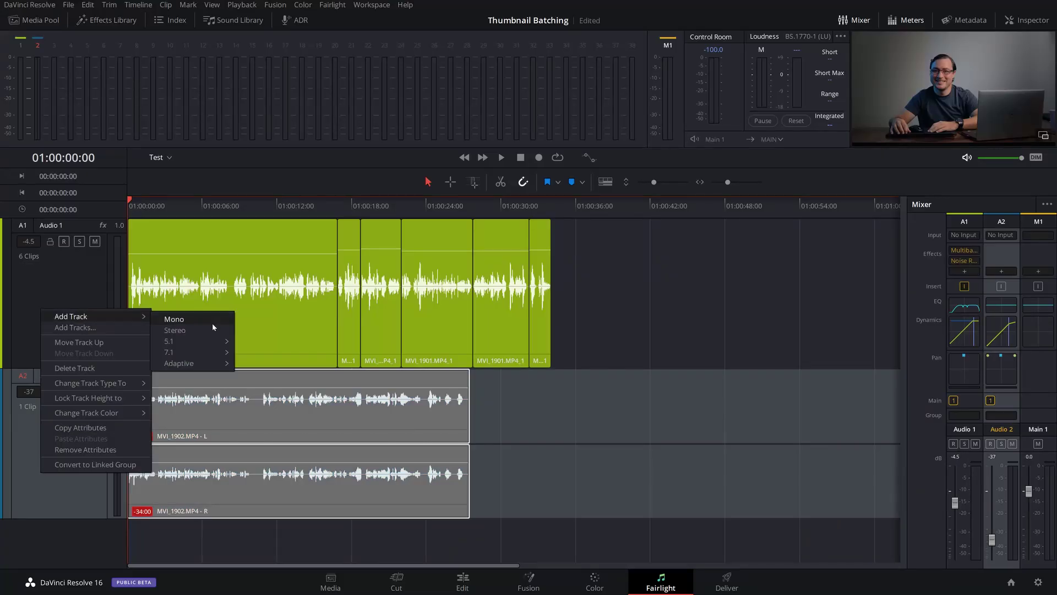
# Add a stereo Audio 3, drag MVI_1902 down onto it, and delete the empty Audio 2
pyautogui.click(215, 330)
pyautogui.scroll(-3, 537, 429)
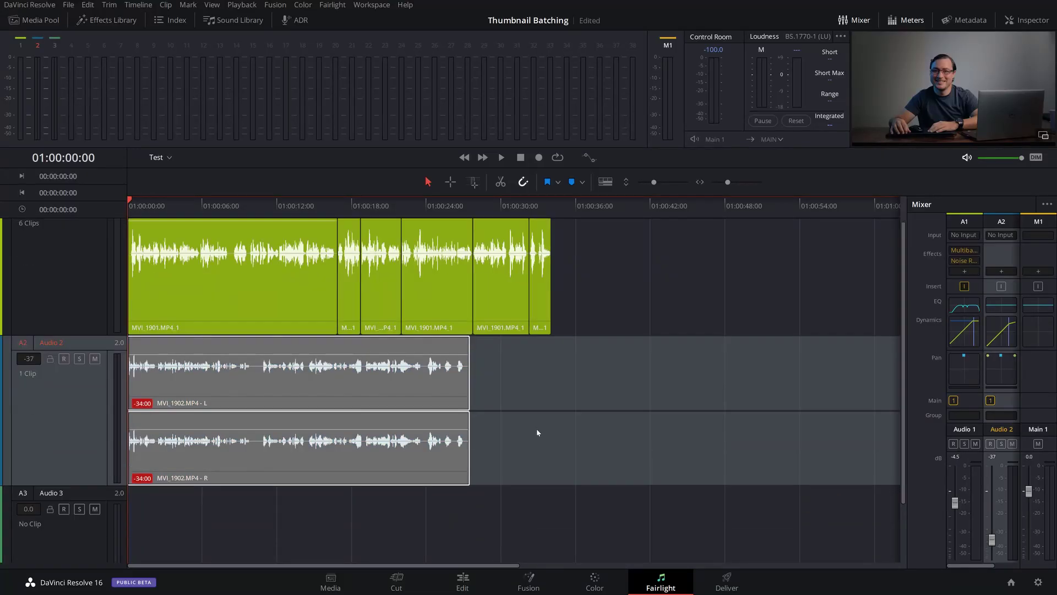
pyautogui.rightClick(34, 344)
pyautogui.click(485, 376)
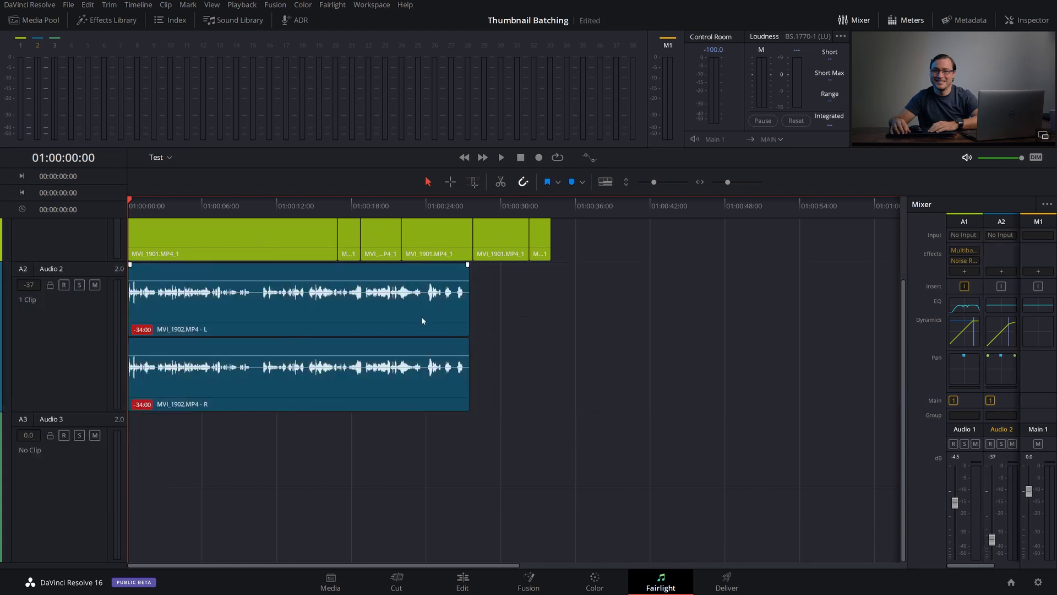
pyautogui.moveTo(425, 290); pyautogui.dragTo(377, 453)
pyautogui.rightClick(72, 328)
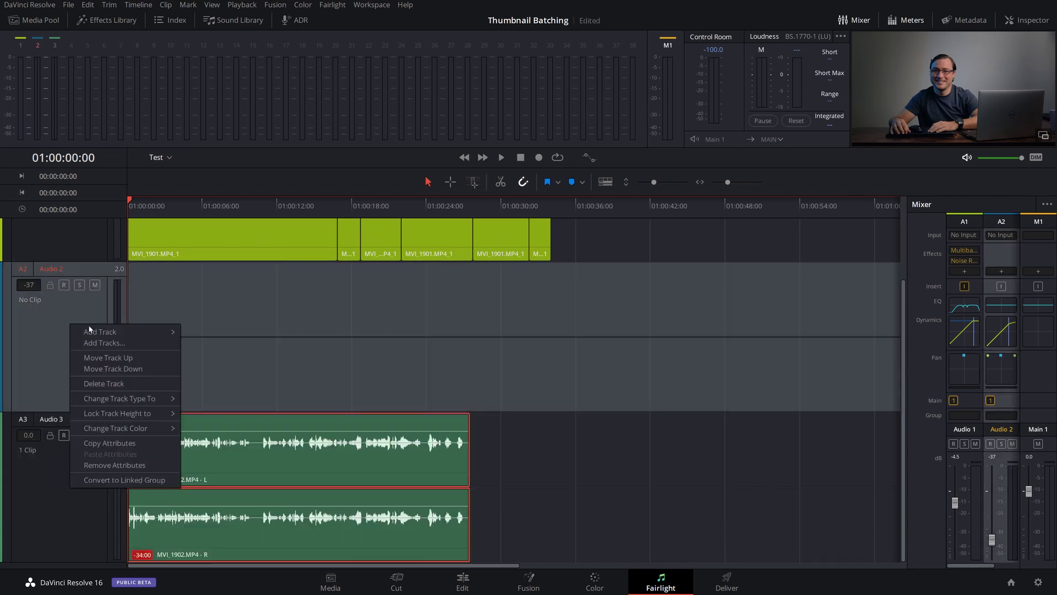
pyautogui.click(127, 377)
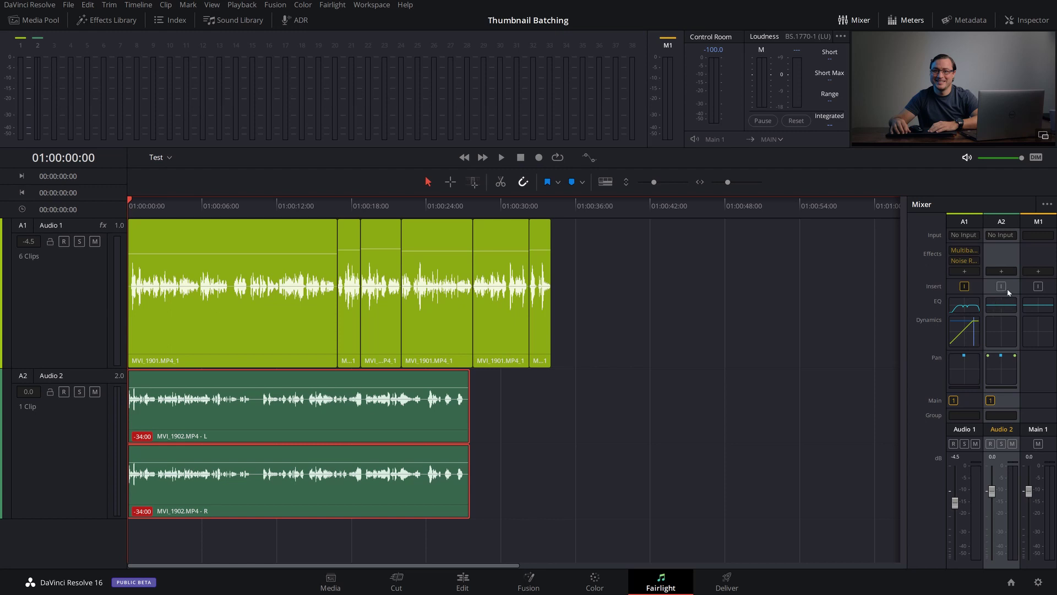
# Insert a Multiband Compressor on Audio 2 and check its equalizer
pyautogui.click(1004, 273)
pyautogui.moveTo(1003, 306)
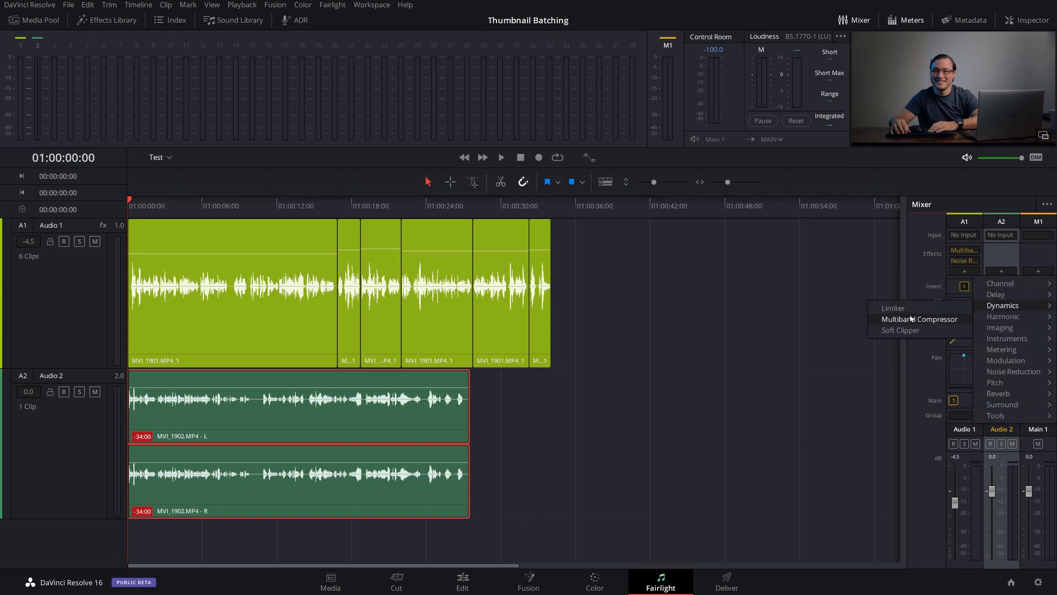
pyautogui.click(912, 319)
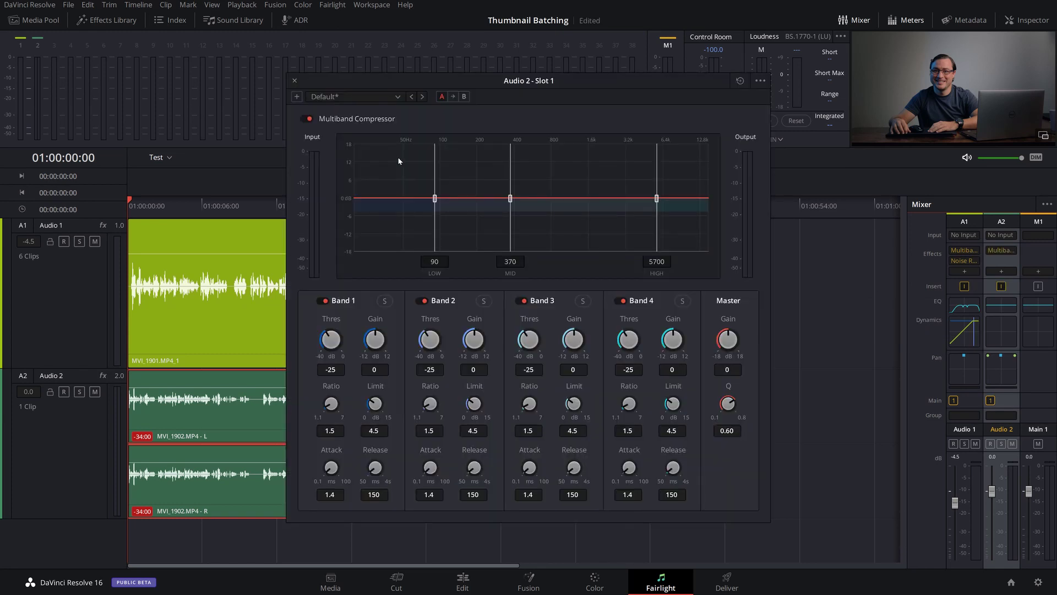
pyautogui.click(295, 81)
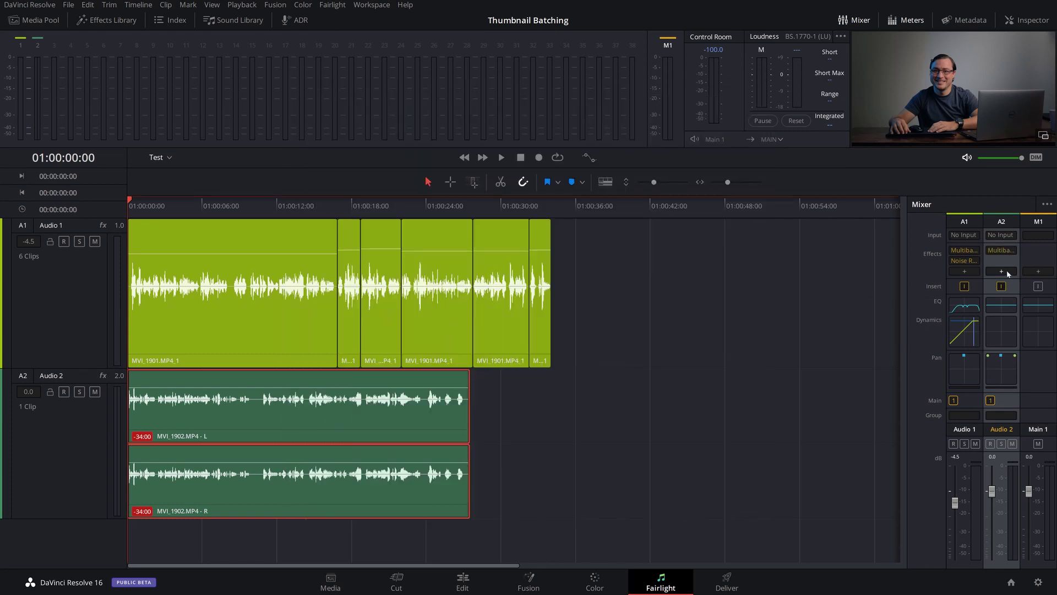
pyautogui.doubleClick(1003, 306)
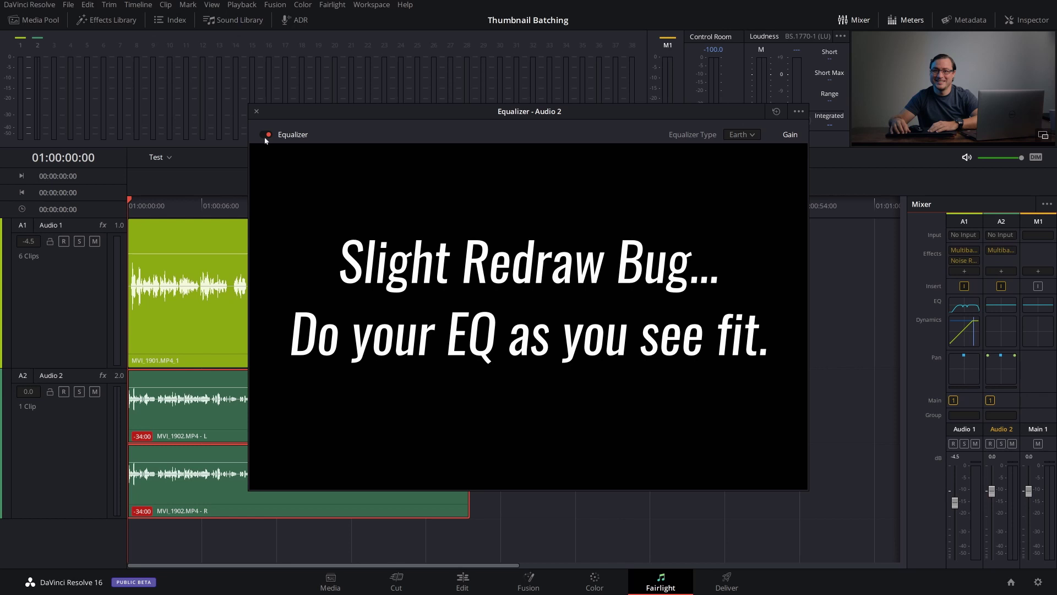
pyautogui.click(256, 112)
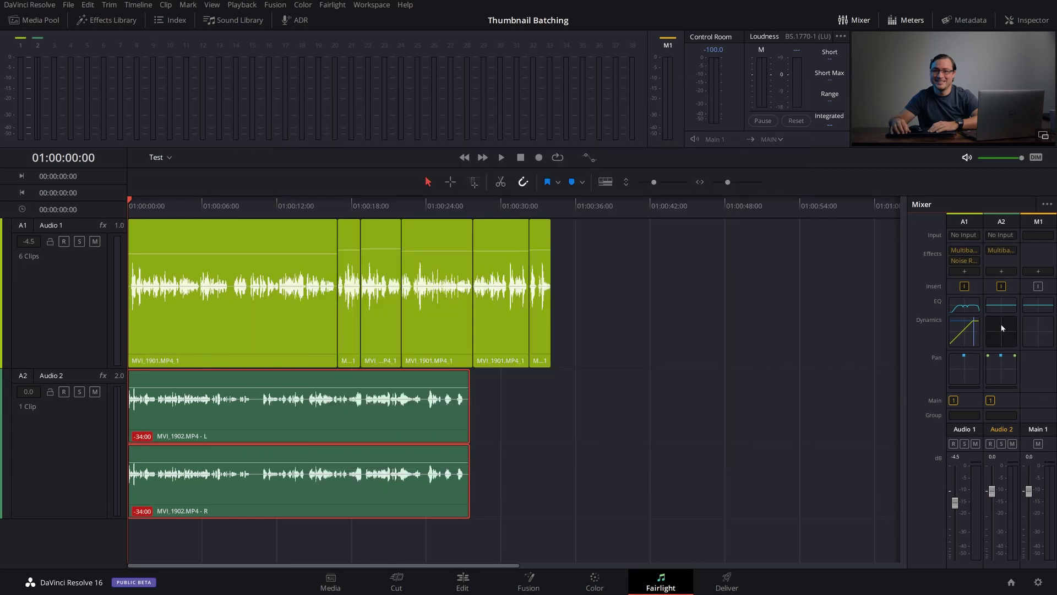
# Enable Audio 2's gate with range 32.4 and threshold -23.7, plus the compressor
pyautogui.doubleClick(998, 335)
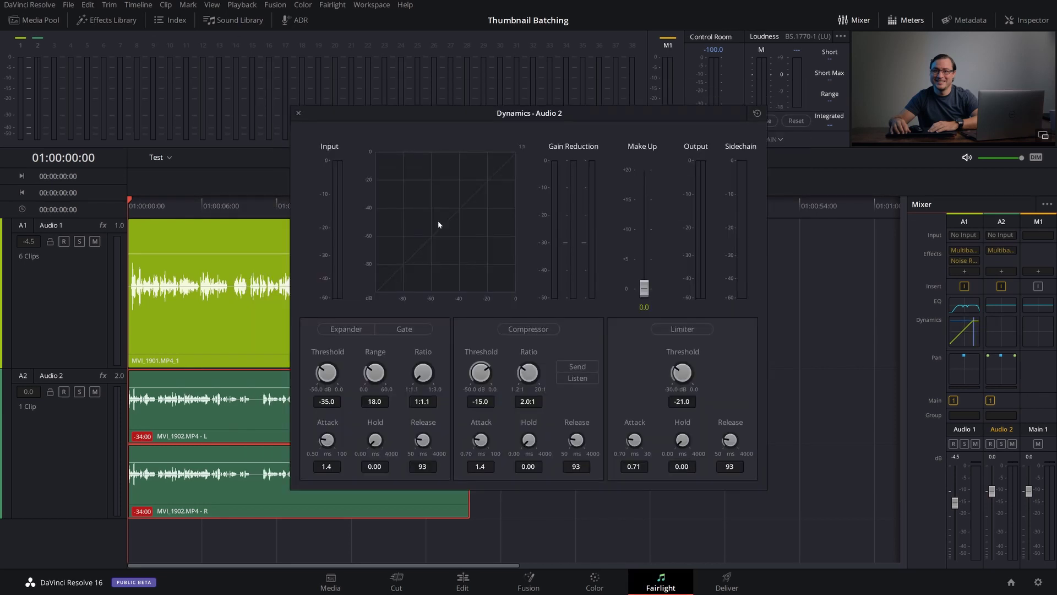
pyautogui.click(402, 329)
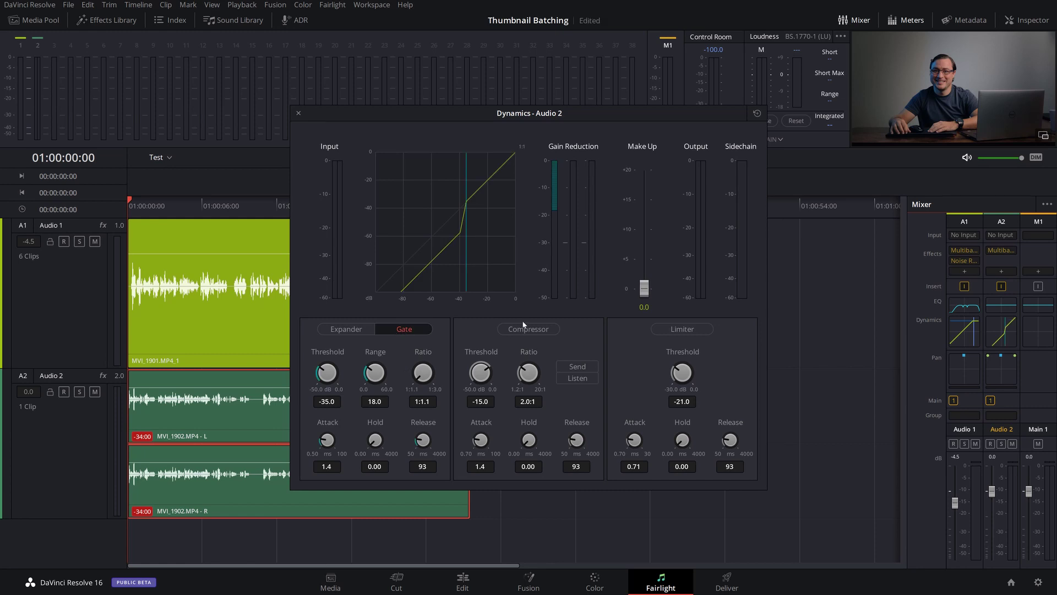
pyautogui.moveTo(381, 375)
pyautogui.mouseDown()
pyautogui.moveTo(453, 358)
pyautogui.moveTo(431, 359)
pyautogui.mouseUp()
pyautogui.moveTo(330, 350); pyautogui.dragTo(360, 371)
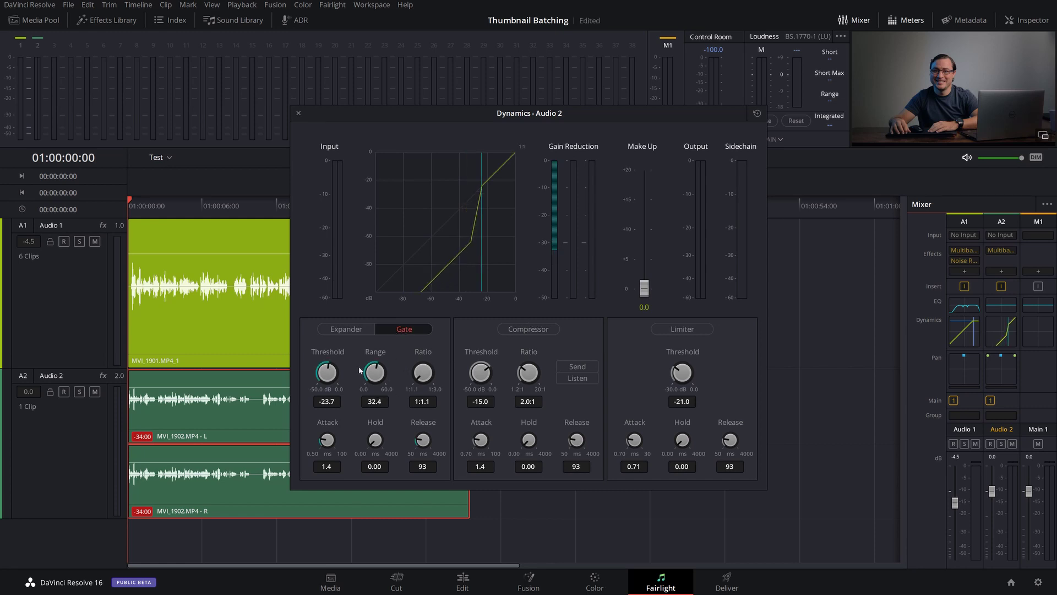
pyautogui.click(519, 330)
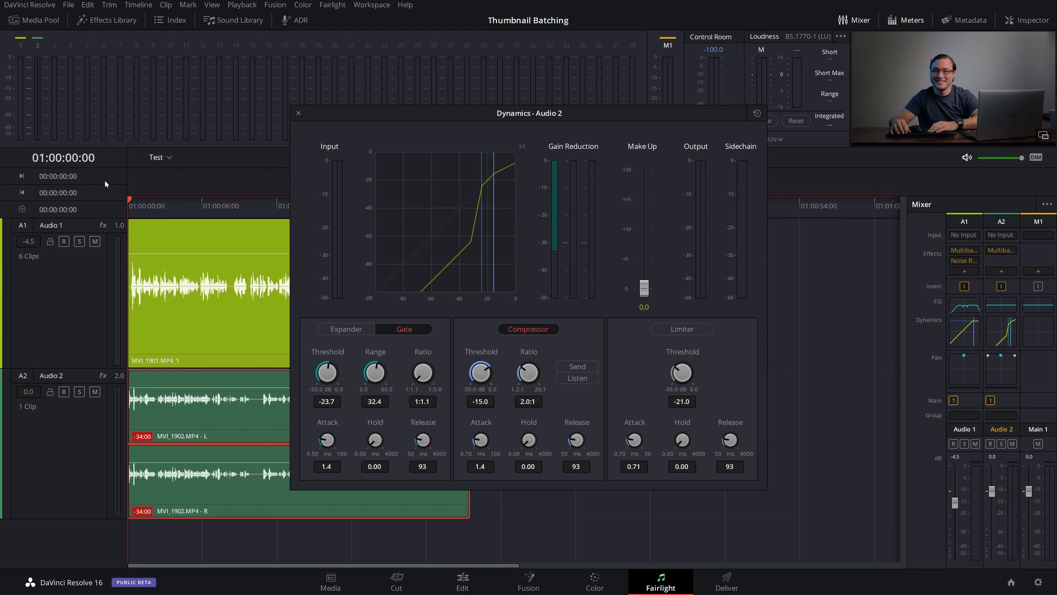
pyautogui.click(299, 114)
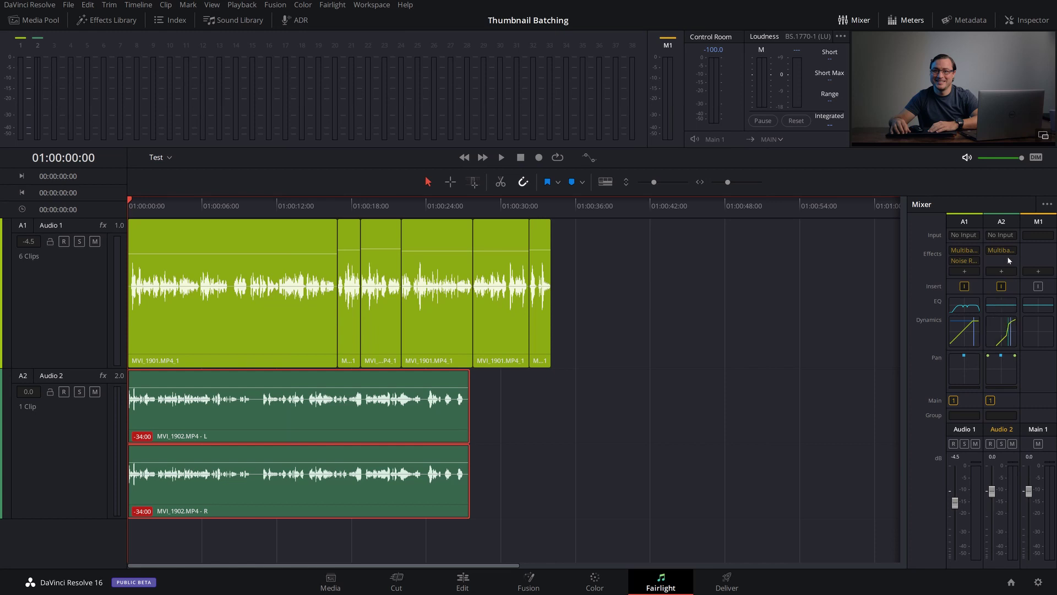
# Set the Audio 2 track colour to pink, then select its clip and open the Presets Library
pyautogui.rightClick(79, 428)
pyautogui.moveTo(129, 501)
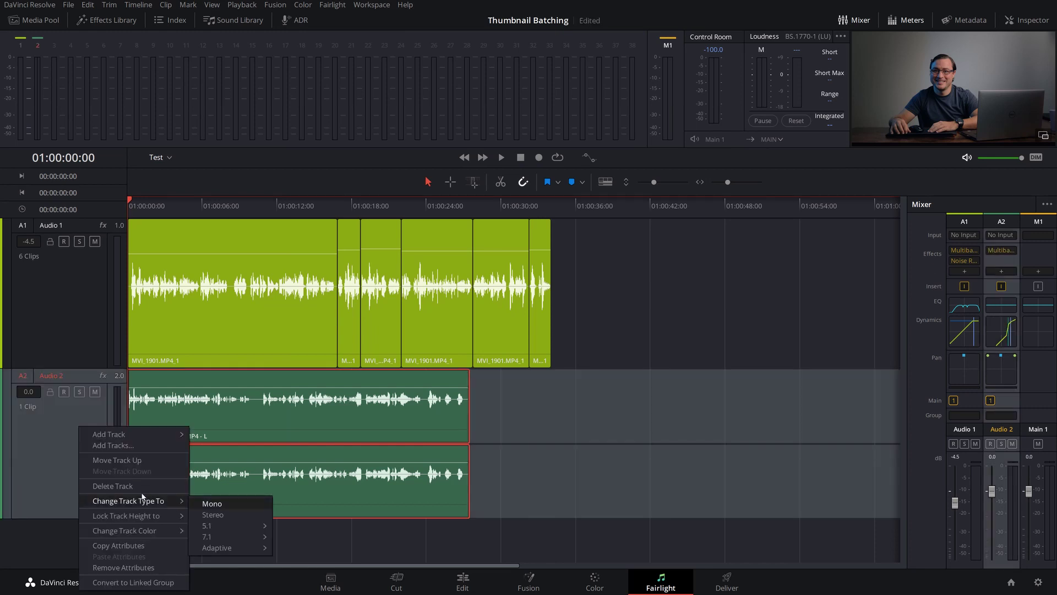
pyautogui.click(232, 515)
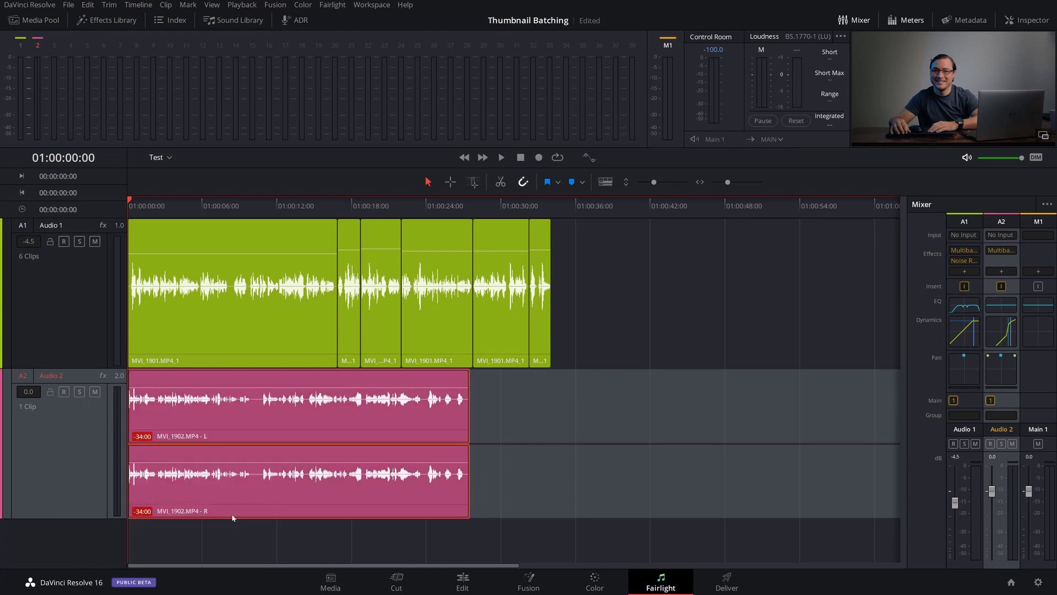
pyautogui.click(555, 425)
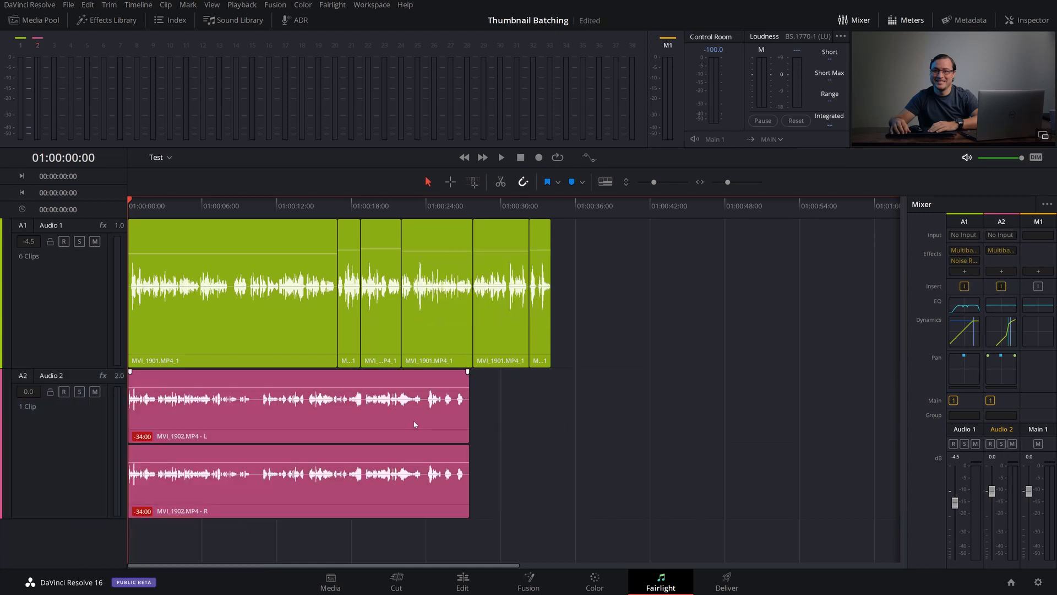
pyautogui.click(415, 425)
pyautogui.click(262, 7)
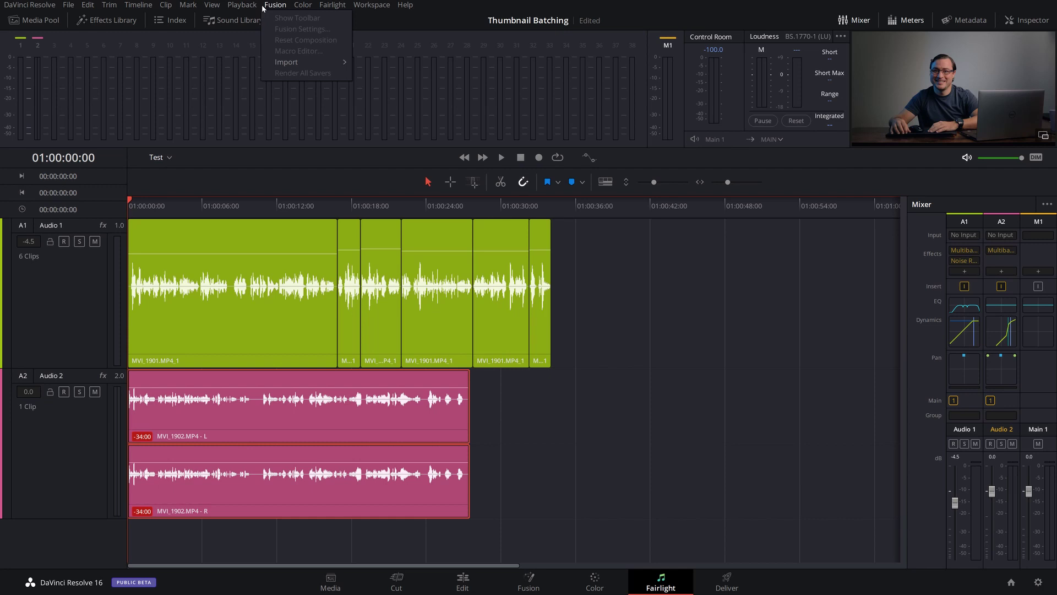
pyautogui.moveTo(332, 5)
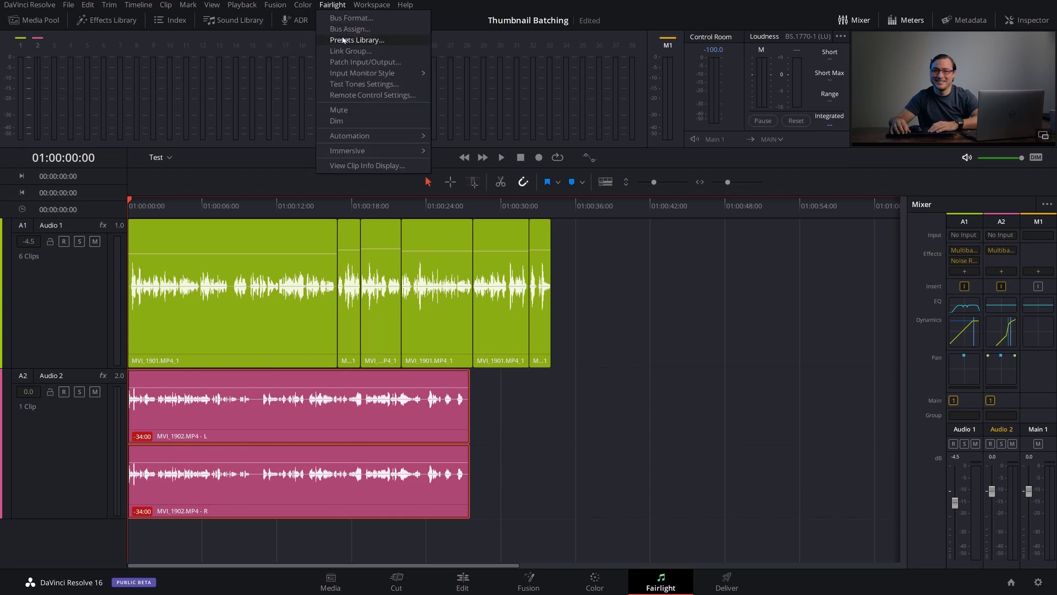
pyautogui.click(343, 40)
# In the Global track presets list, save Audio 2 as a new preset named 'Test'
pyautogui.click(458, 207)
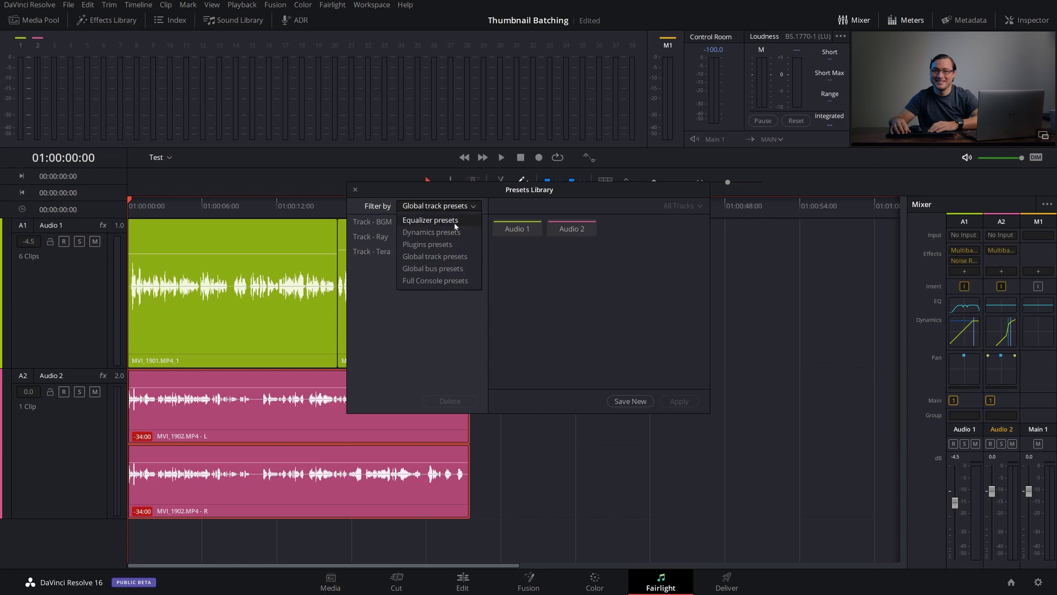
pyautogui.click(458, 257)
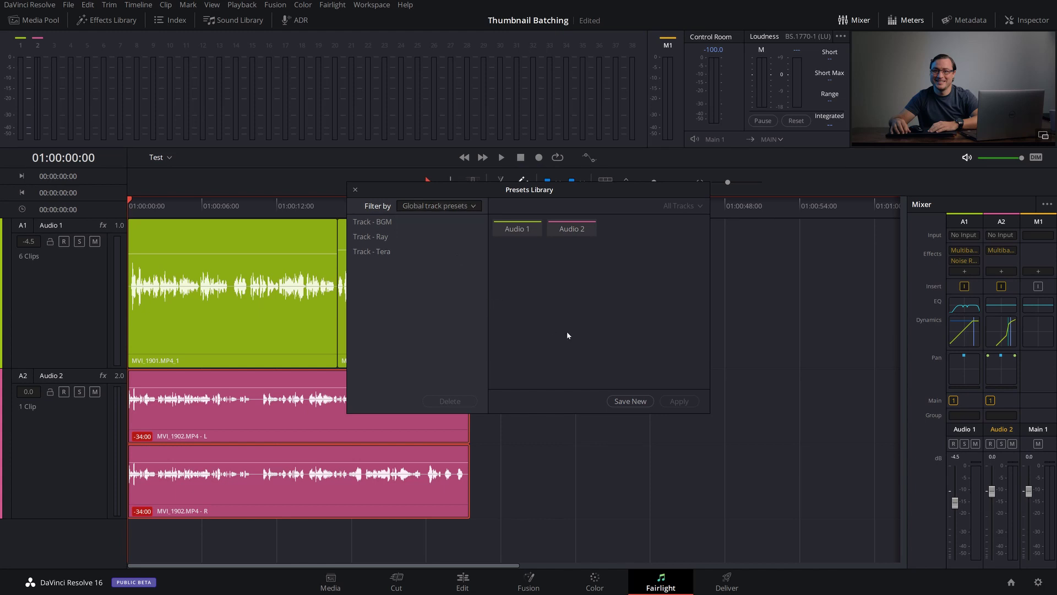
pyautogui.click(579, 232)
pyautogui.click(638, 400)
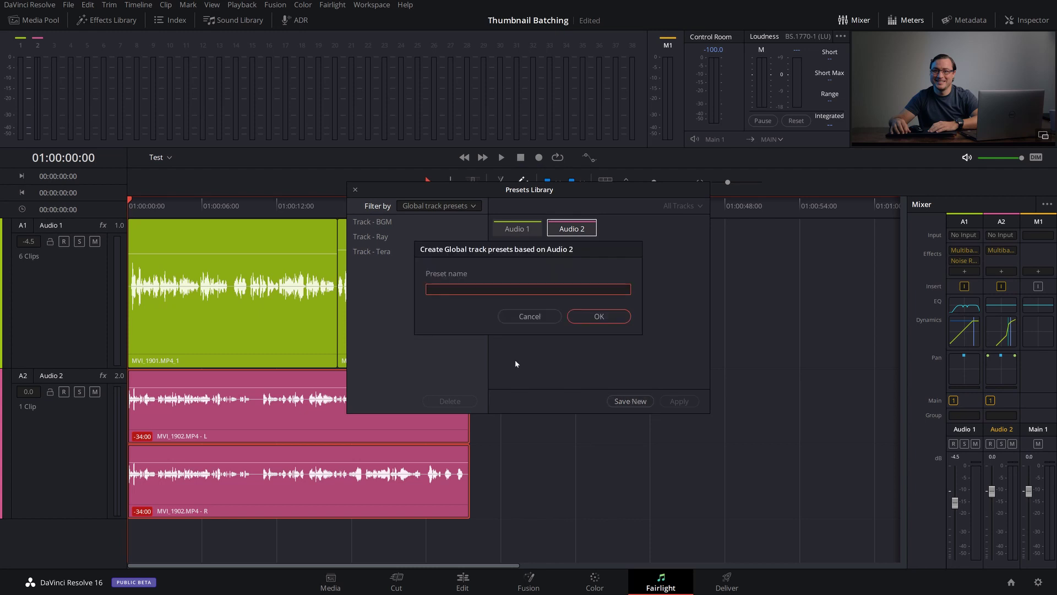
pyautogui.write('Test')
pyautogui.press('Return')
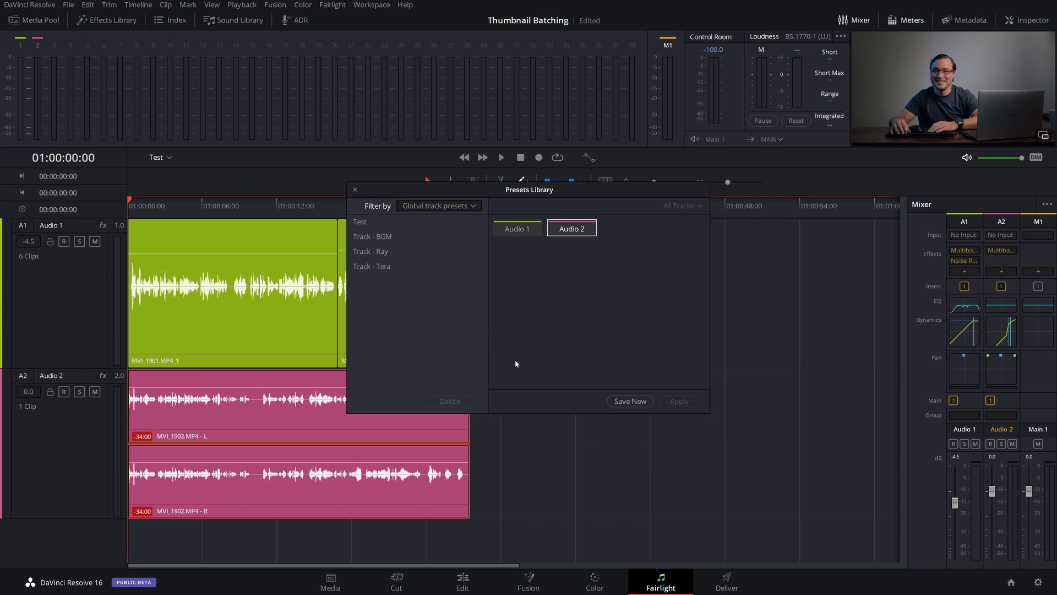
pyautogui.click(394, 220)
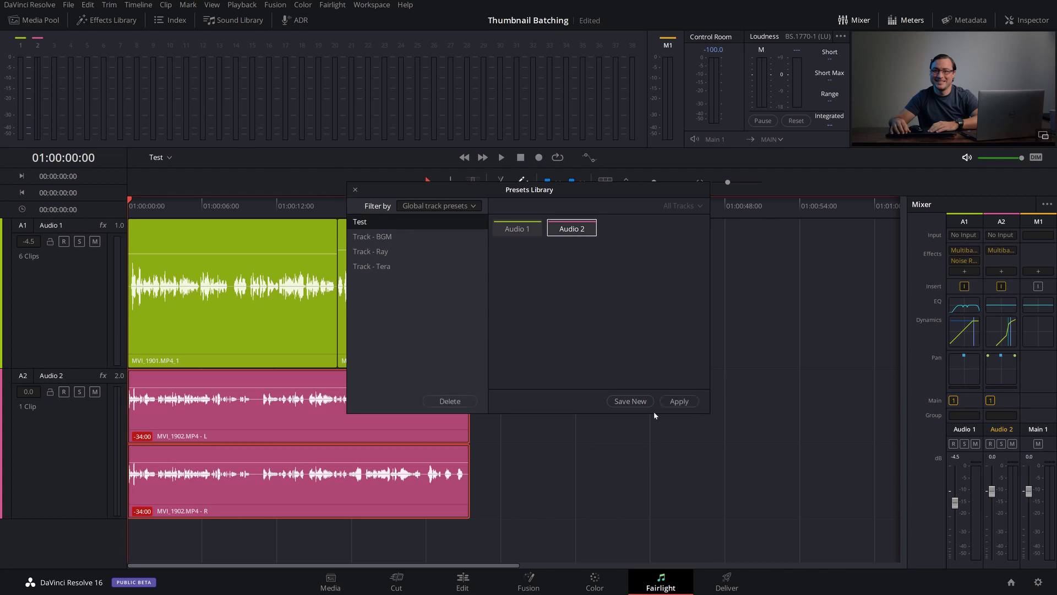
# Move the Audio 2 clip onto a new track and delete the emptied Audio 2 track
pyautogui.click(355, 189)
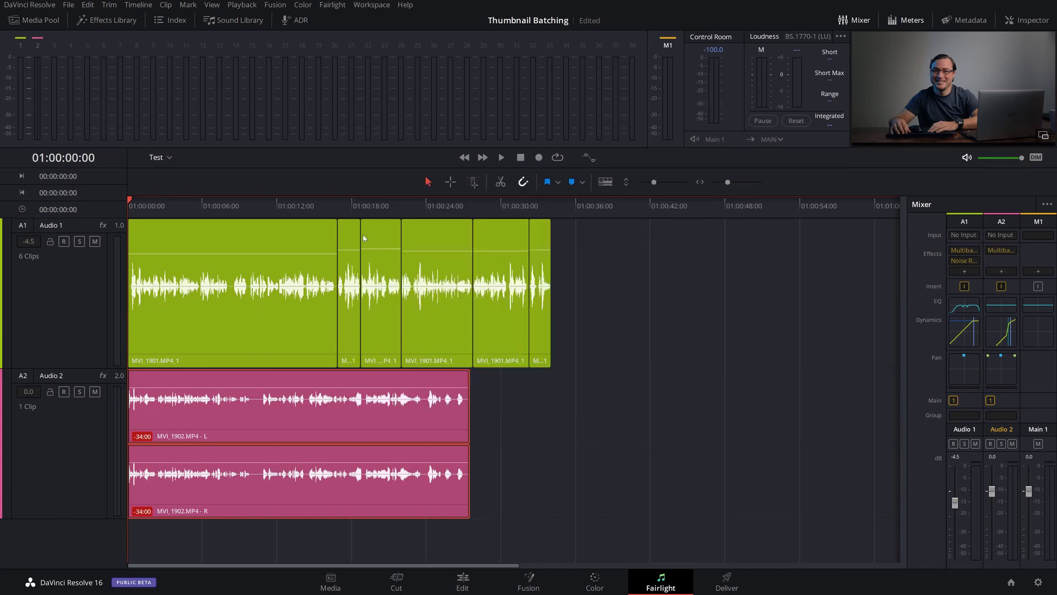
pyautogui.click(341, 418)
pyautogui.press('d')
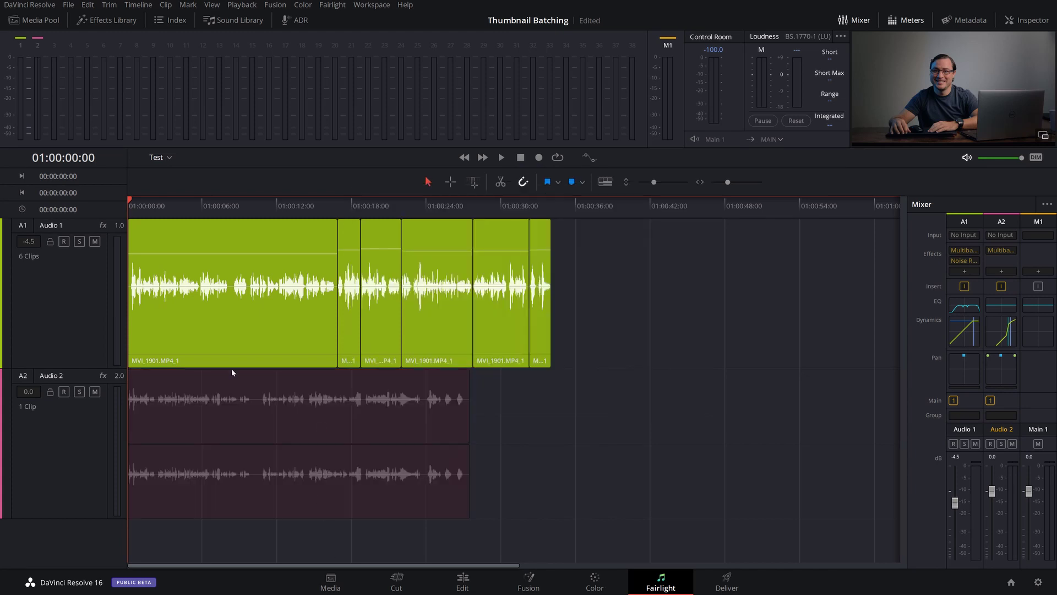
pyautogui.rightClick(77, 451)
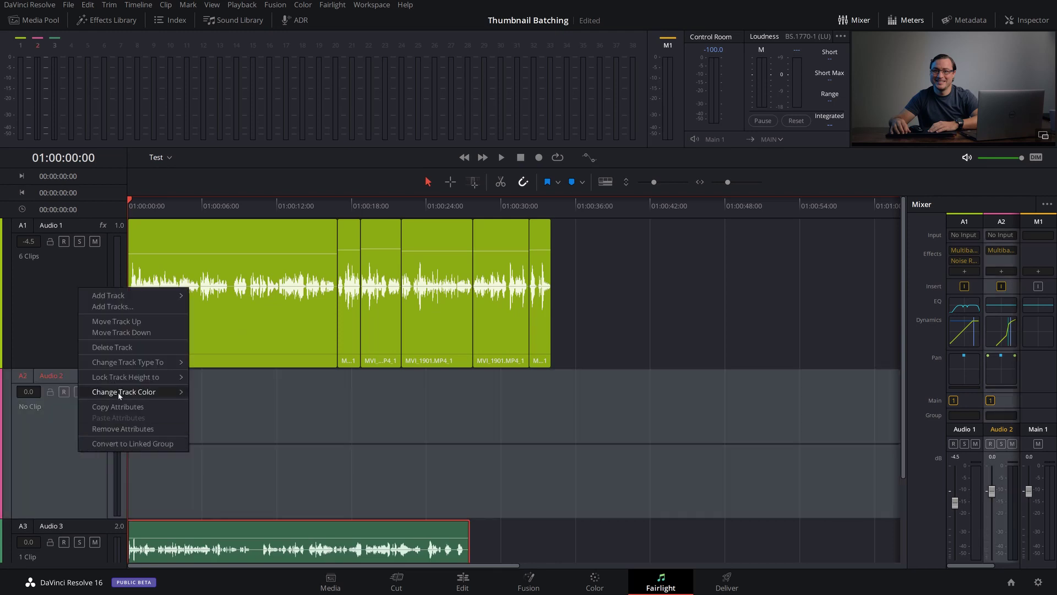
pyautogui.click(112, 347)
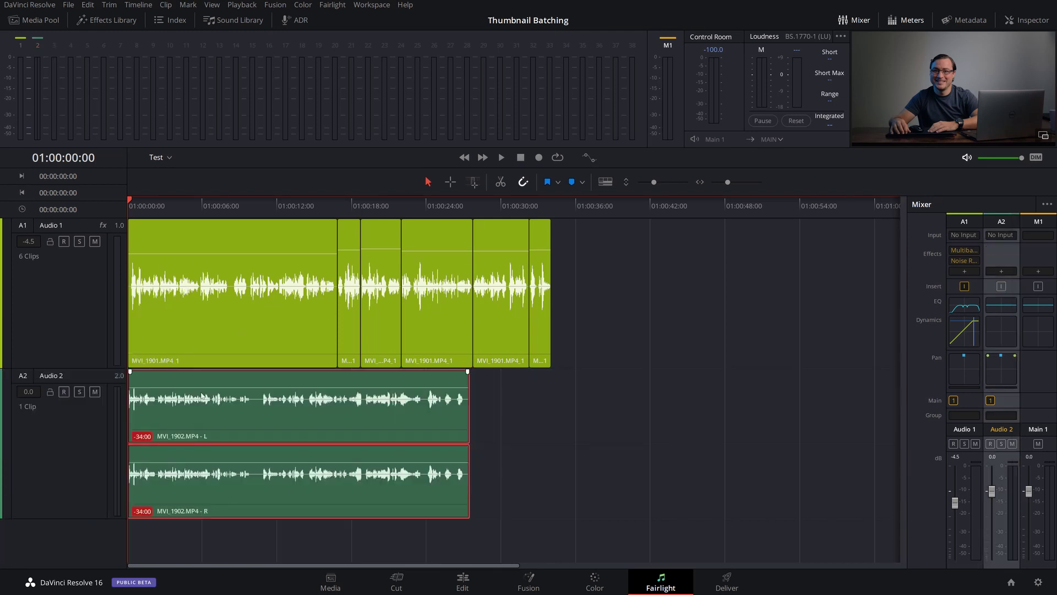
# Apply the Test preset from the Presets Library to the new Audio 2 track
pyautogui.click(275, 5)
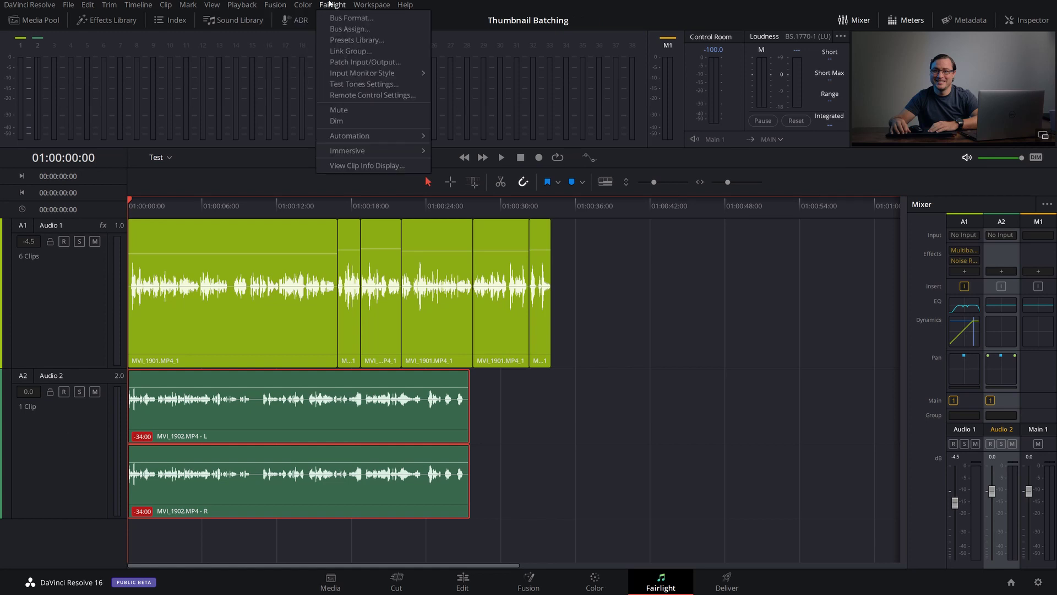
pyautogui.click(352, 40)
pyautogui.click(360, 223)
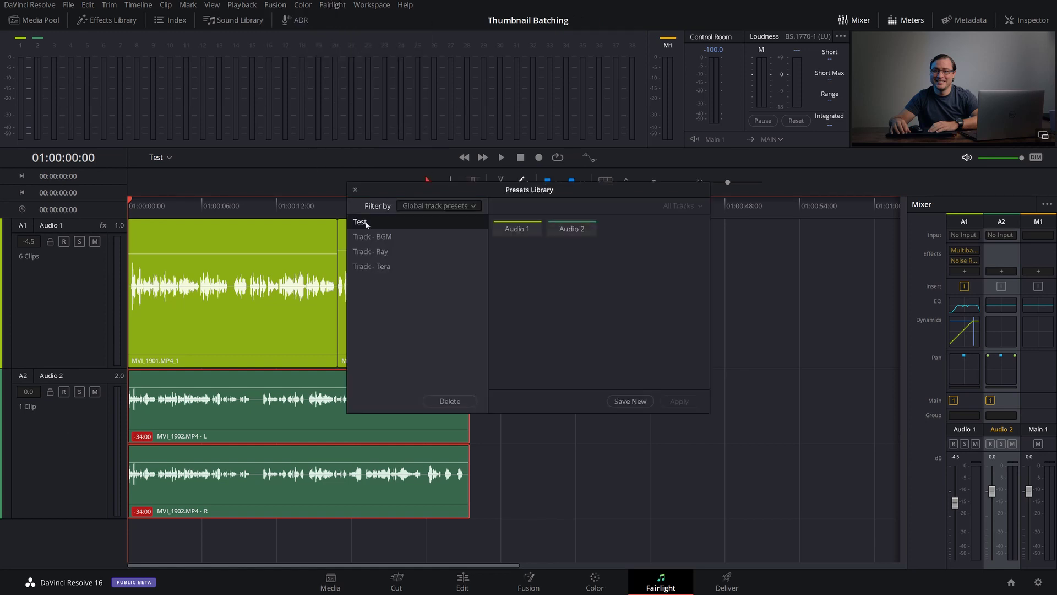
pyautogui.click(571, 228)
pyautogui.click(678, 400)
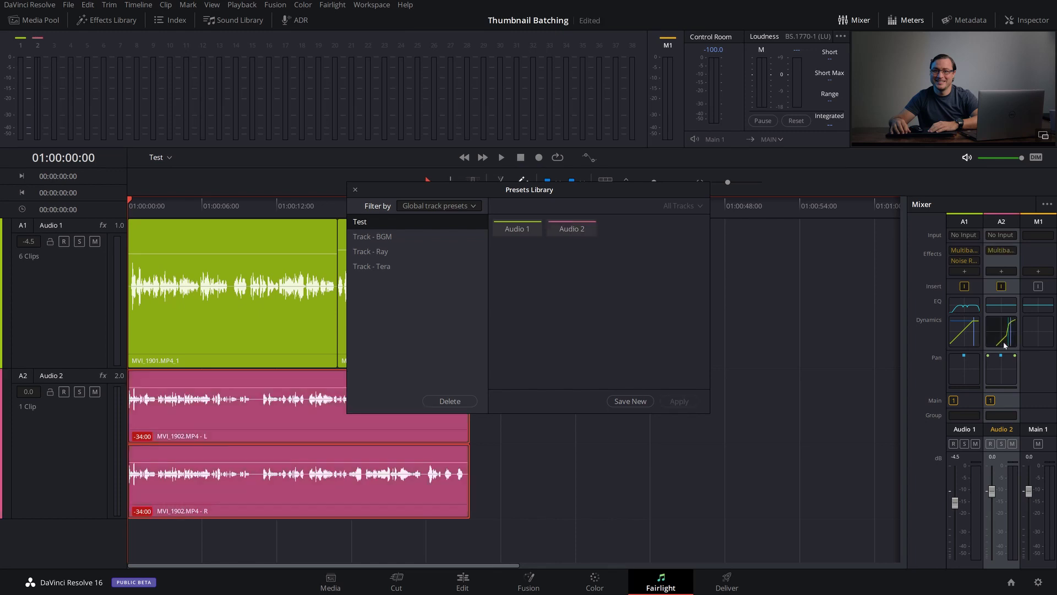